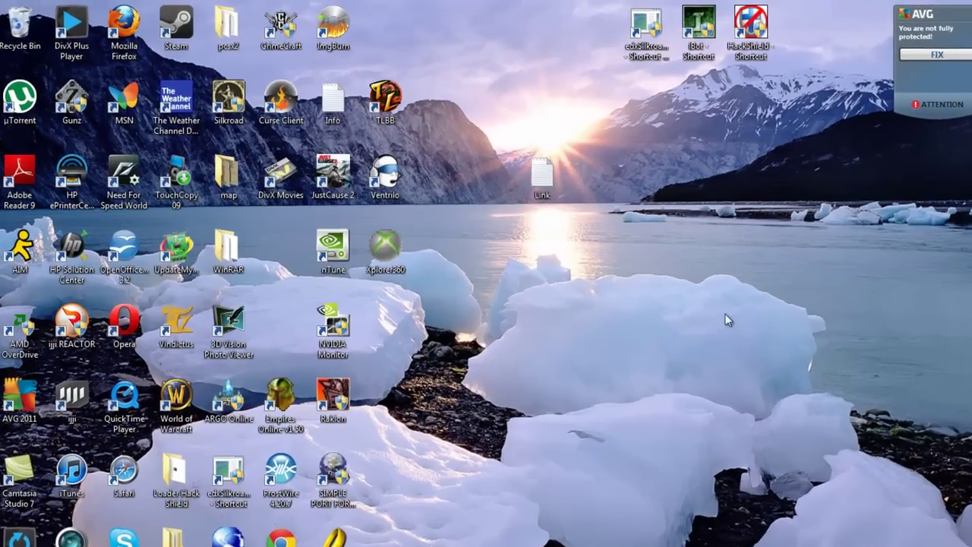
Make a new desktop folder named 'Hack' through New > Folder, then deselect it.
right_click(676, 286)
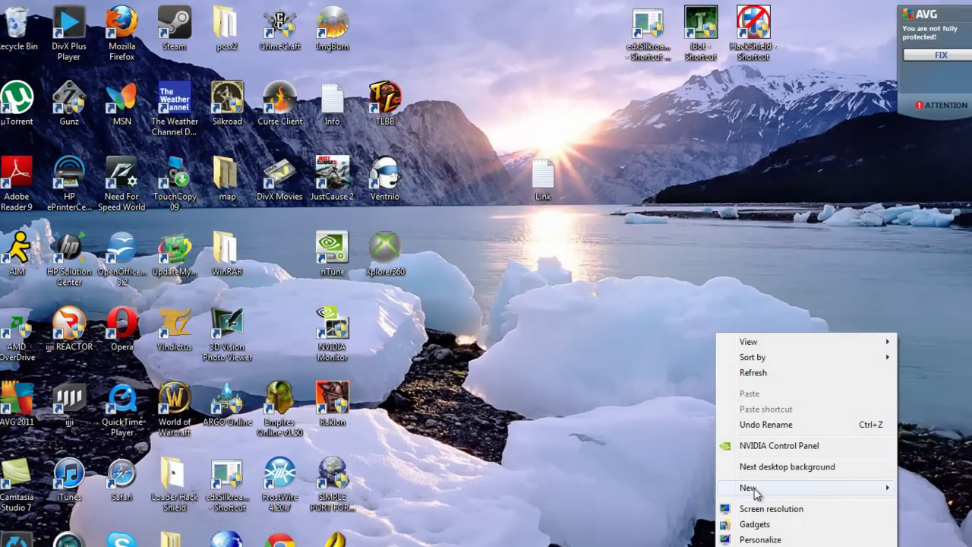
mouse_move(756, 488)
left_click(654, 283)
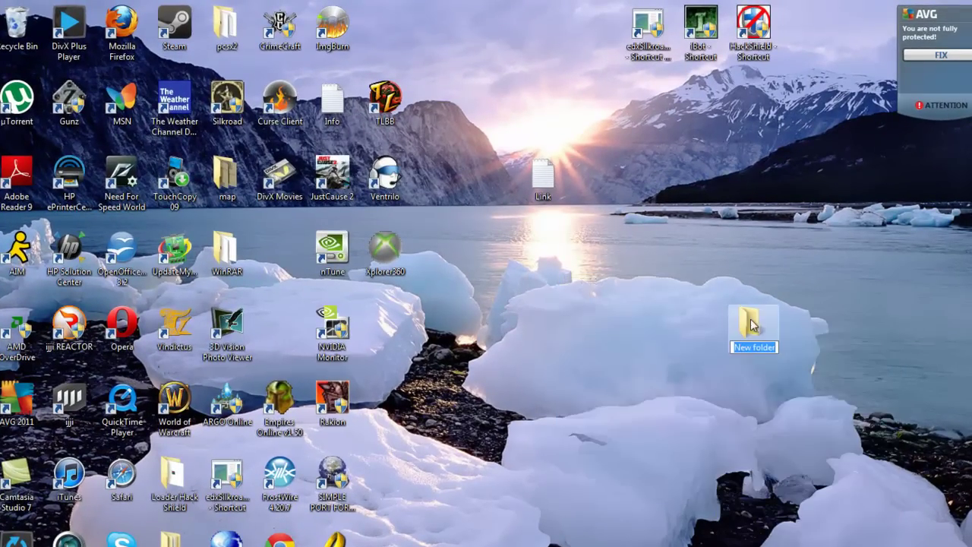
type("Hack")
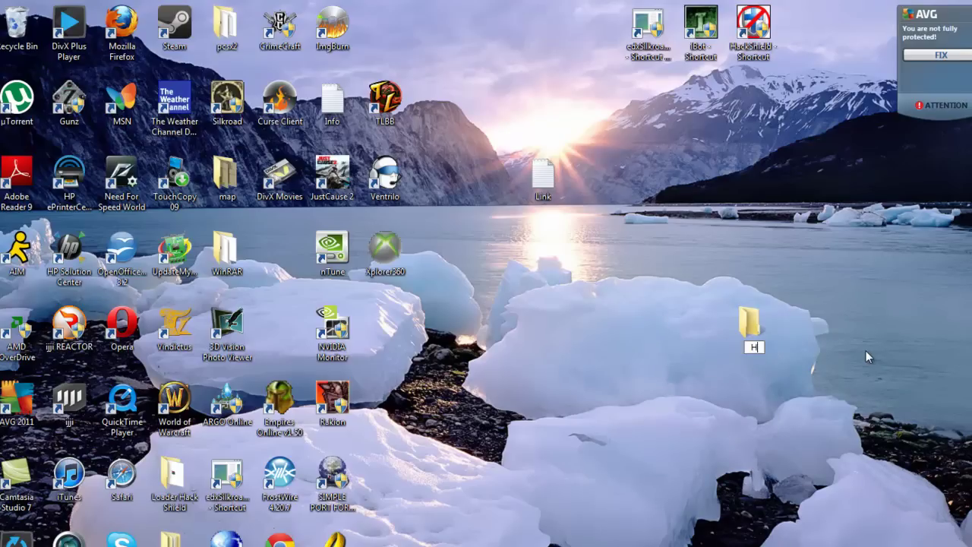
key("Return")
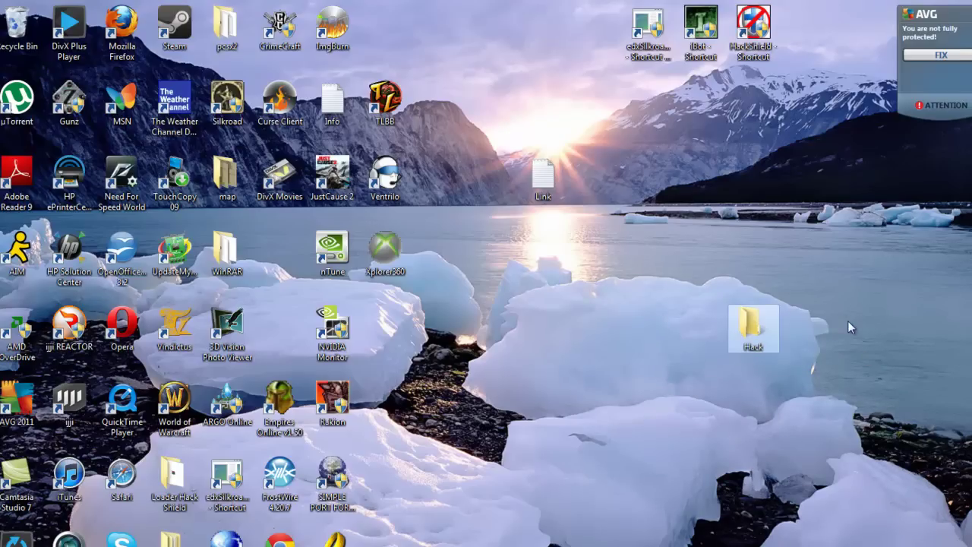
left_click(848, 322)
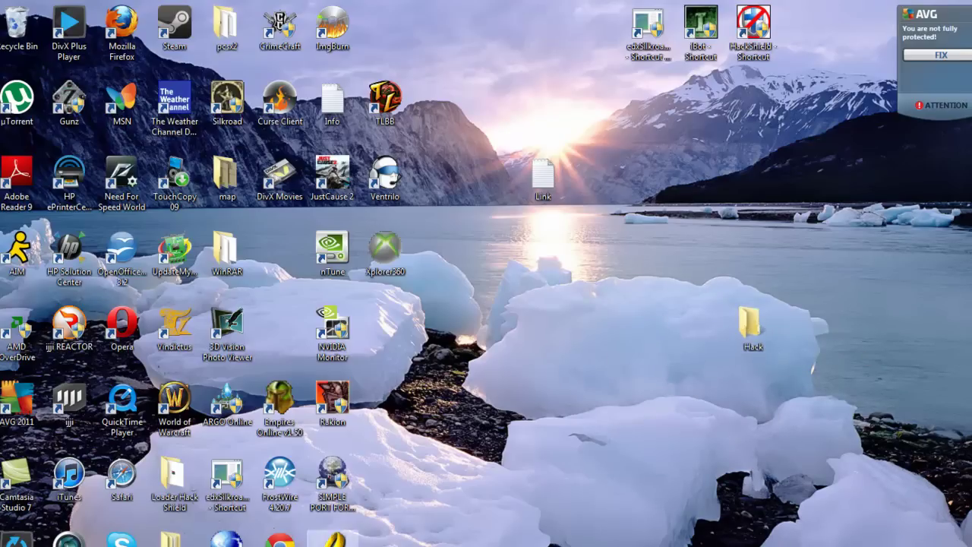
Launch MSN Explorer, then copy the iBot blog URL from the Link text file.
double_click(332, 538)
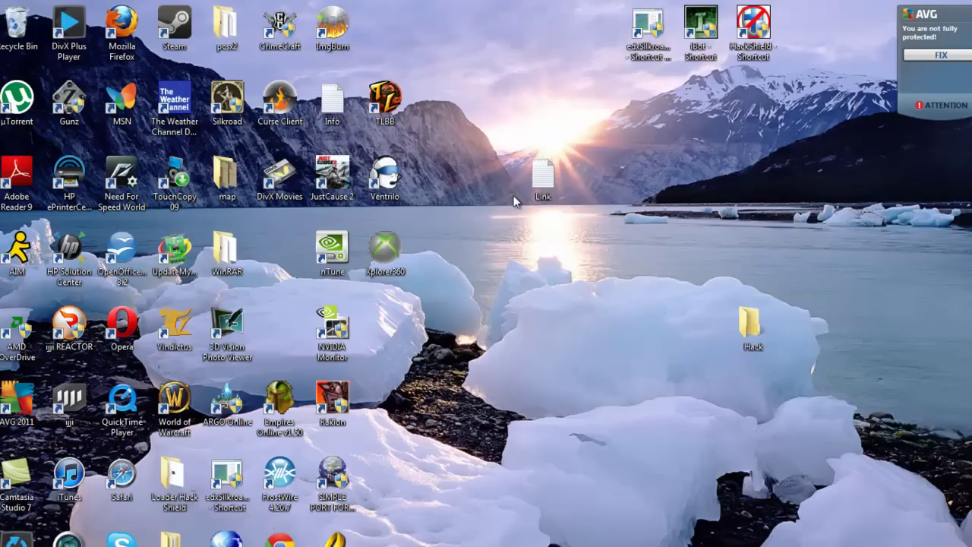
double_click(547, 182)
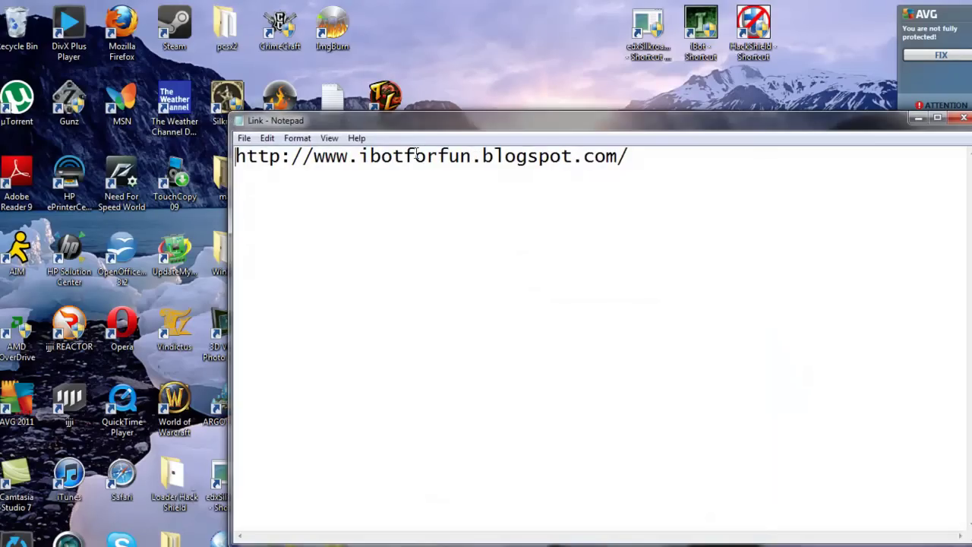
key("ctrl+a")
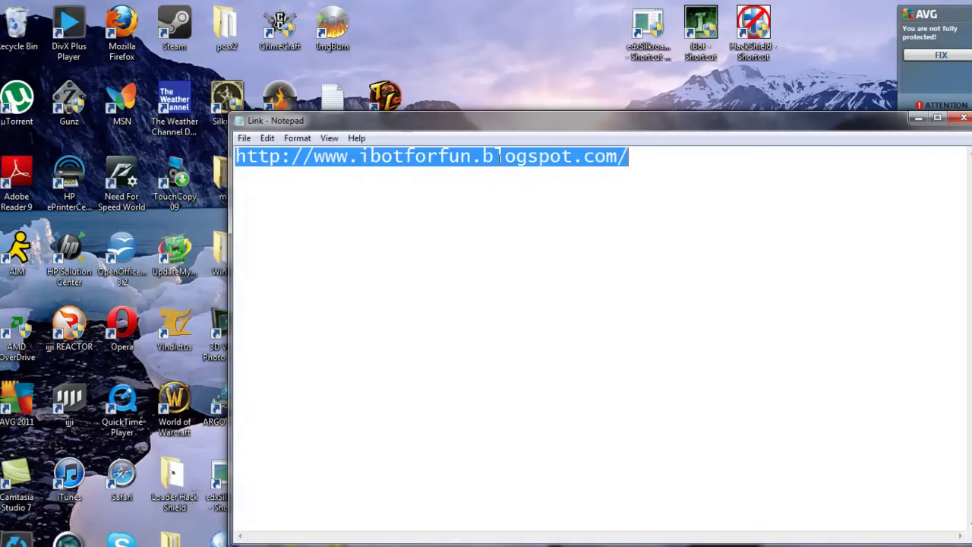
right_click(499, 156)
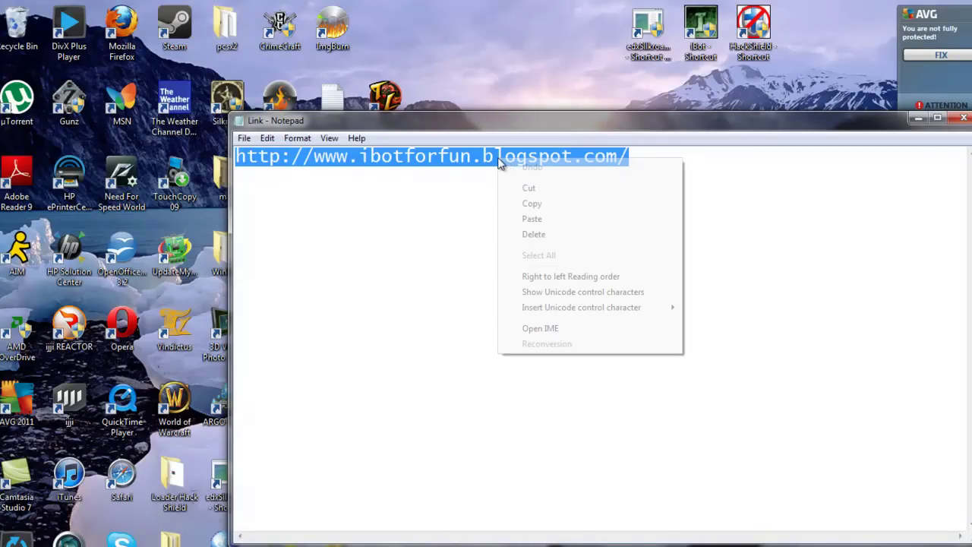
left_click(530, 203)
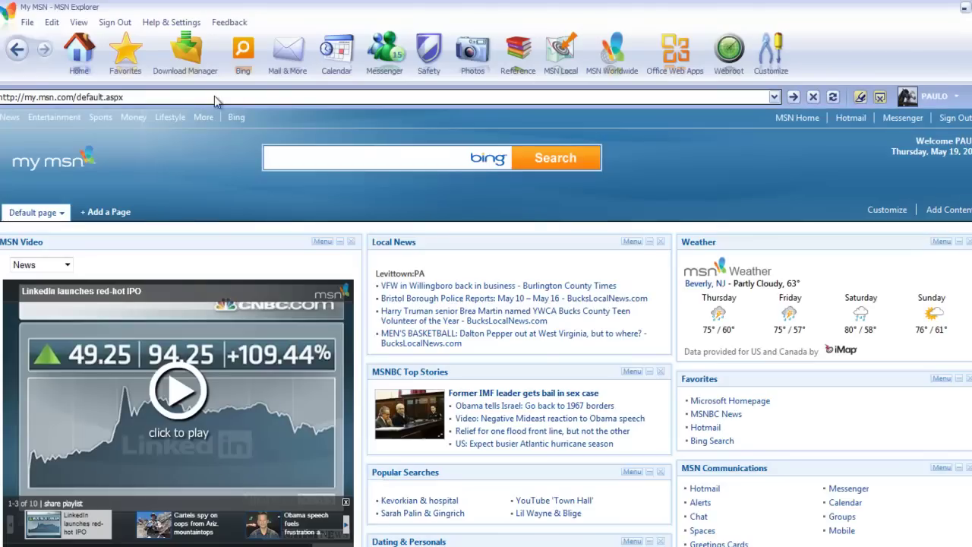
Paste the iBot blog address into MSN Explorer's address bar and load the page.
left_click(112, 100)
right_click(112, 99)
left_click(146, 160)
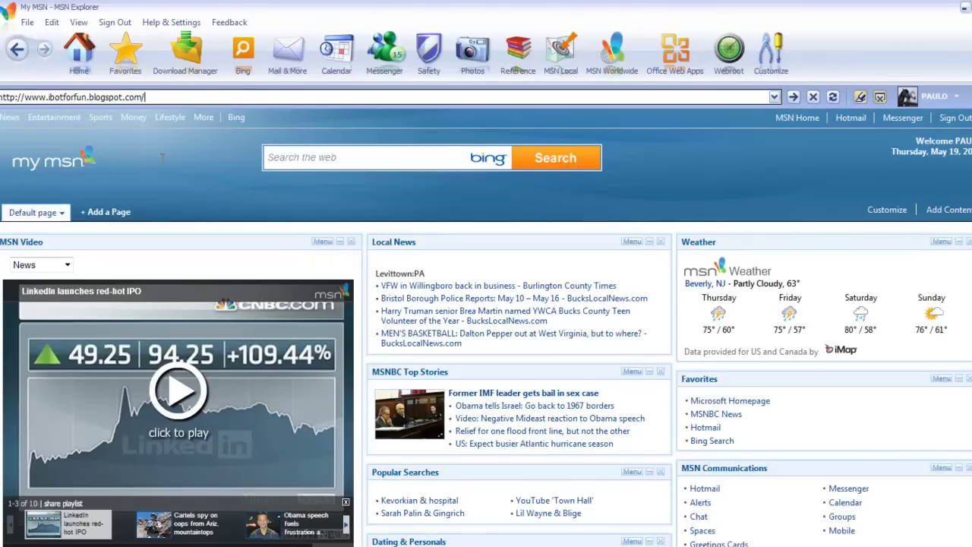
key("Return")
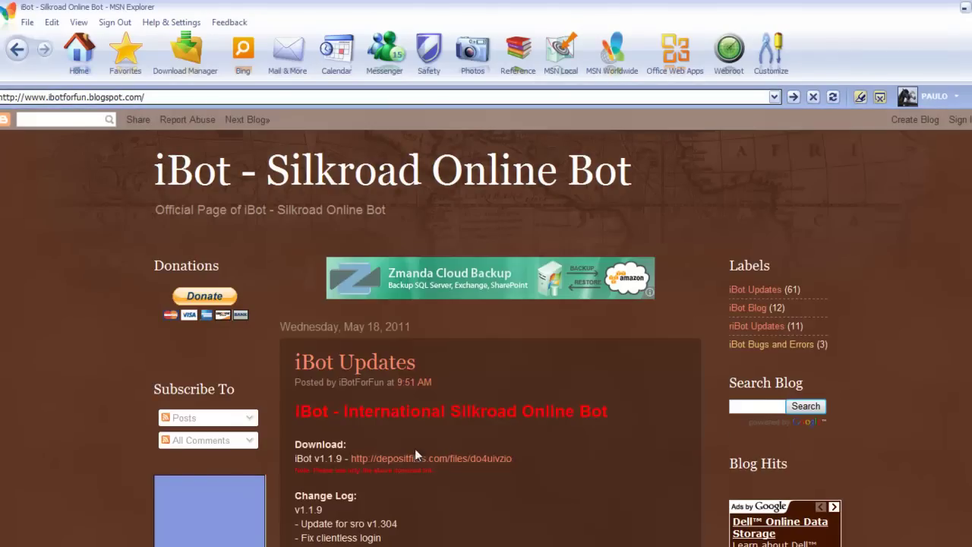
Open the depositfiles link for iBot v1.1.9 and reload its download page.
left_click_drag(311, 454, 445, 469)
left_click(445, 465)
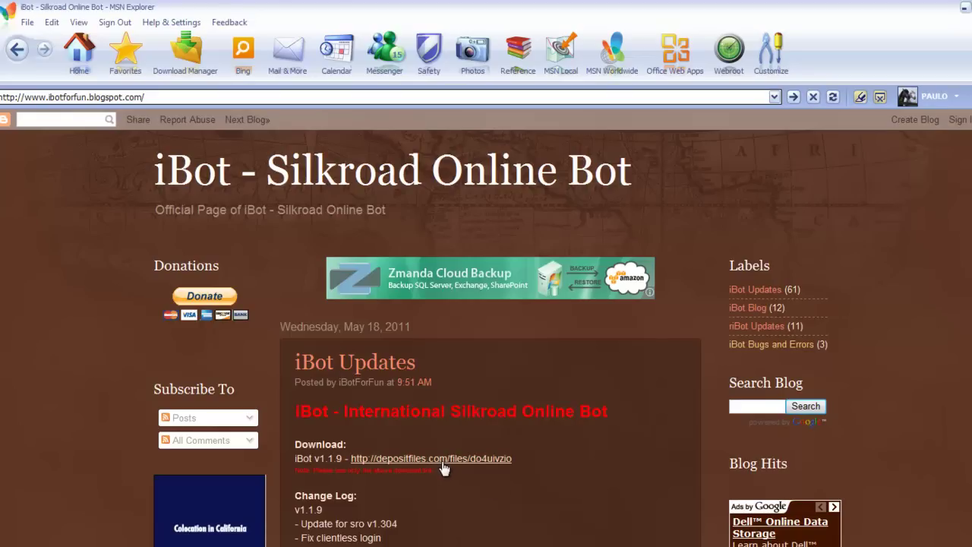
left_click(444, 459)
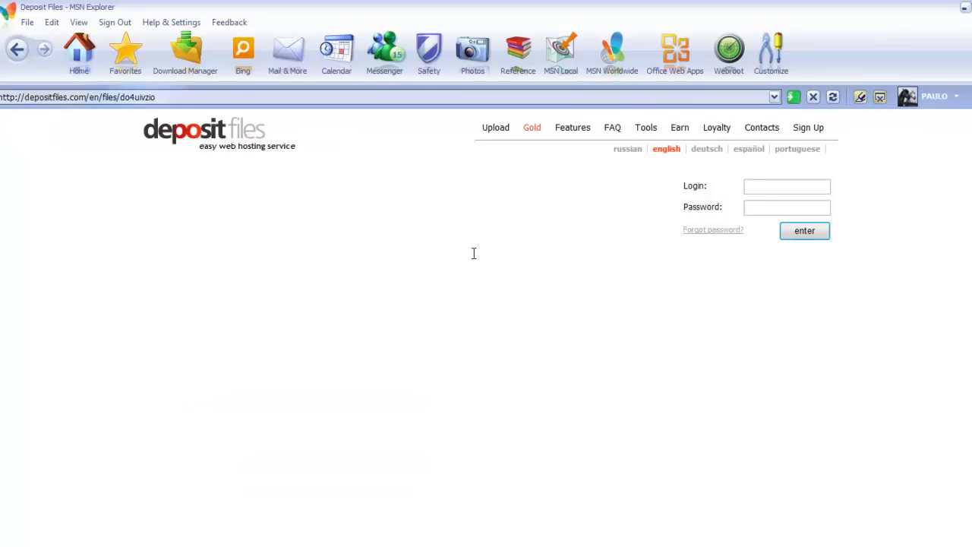
left_click(425, 424)
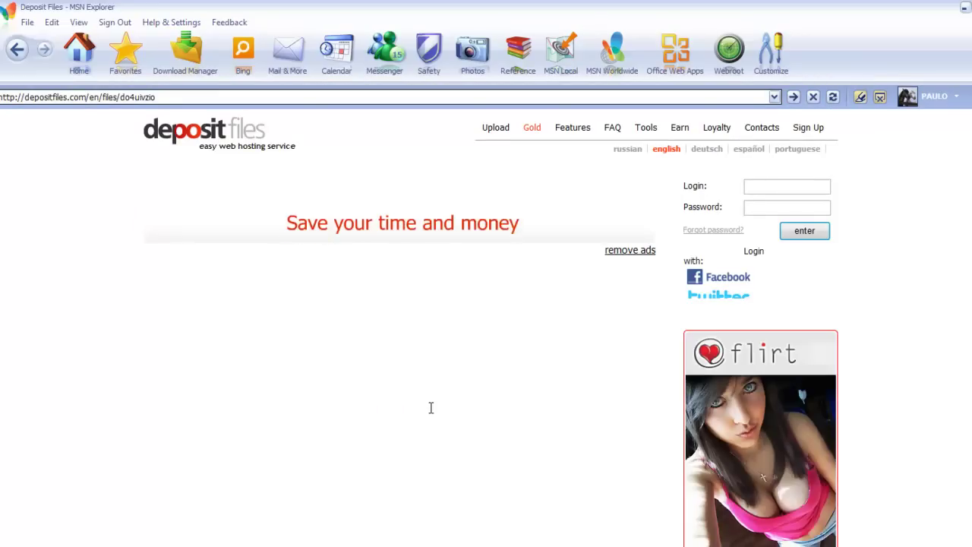
scroll(430, 413, "down", 2)
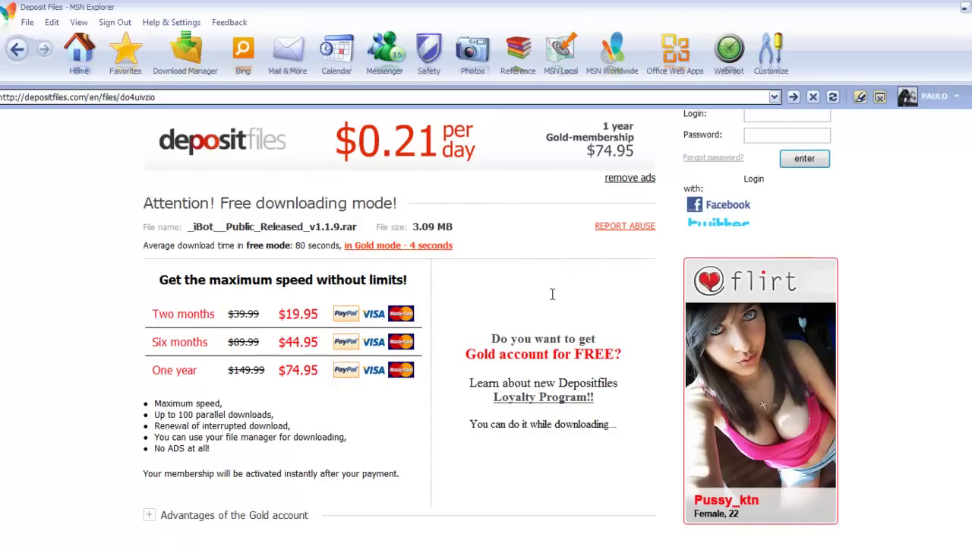
Start the free download and save the iBot v1.1.9 archive into Desktop\Hack.
left_click(549, 277)
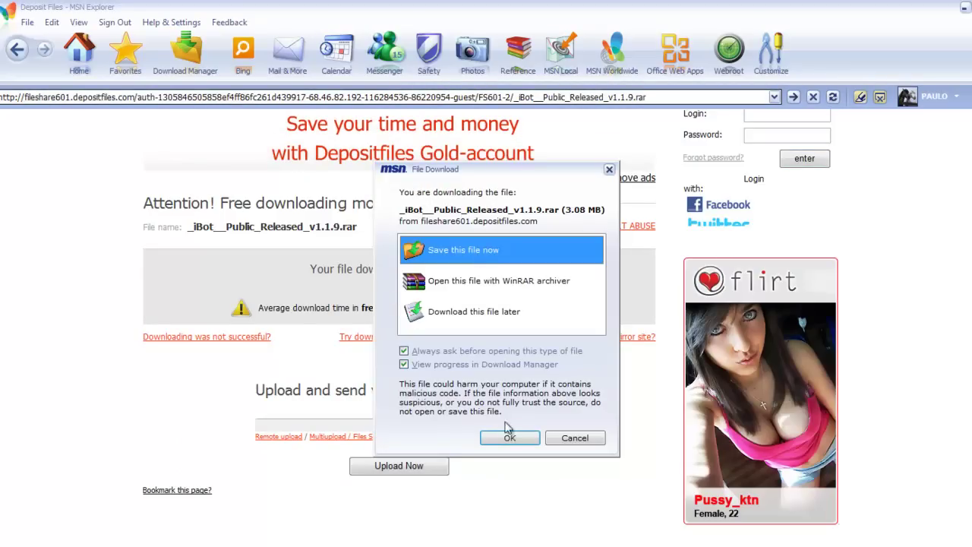
left_click(508, 438)
left_click(430, 257)
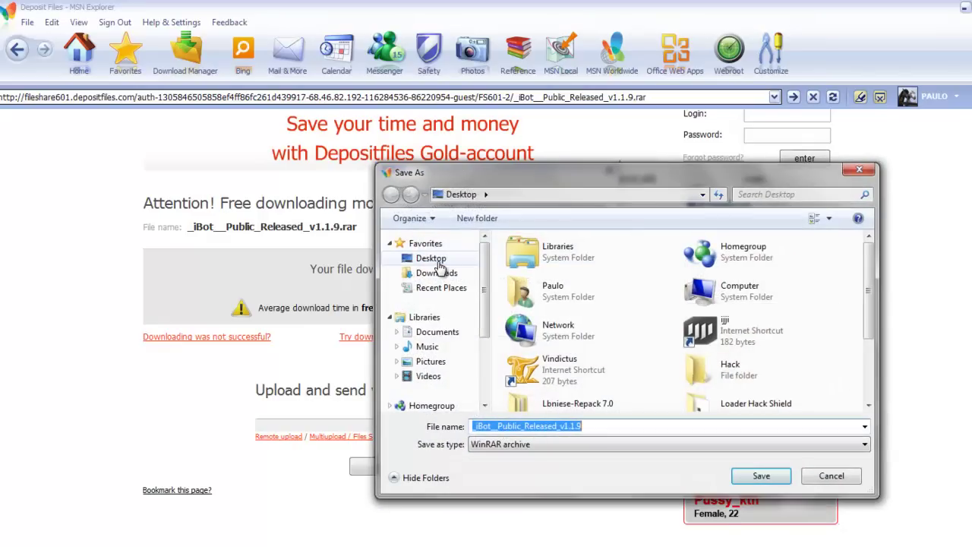
left_click(756, 370)
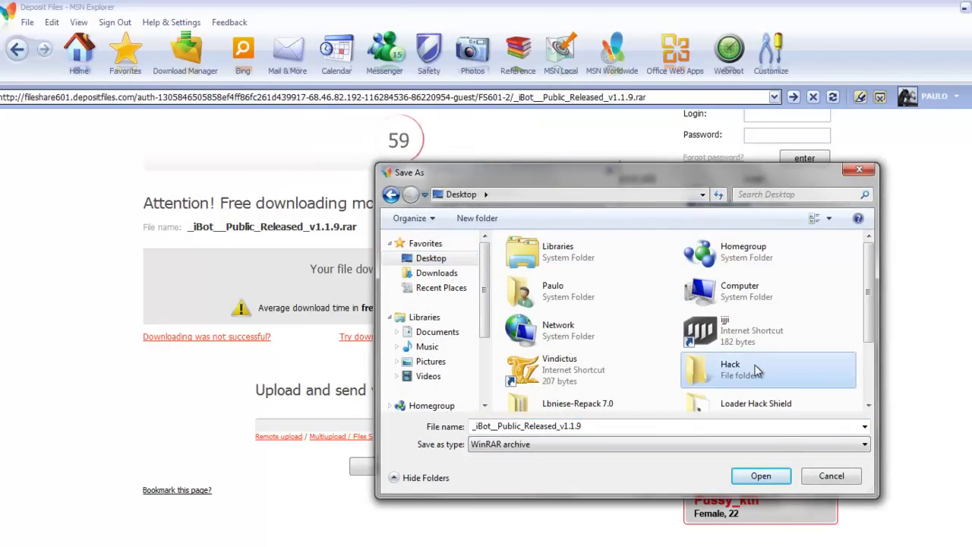
left_click(760, 475)
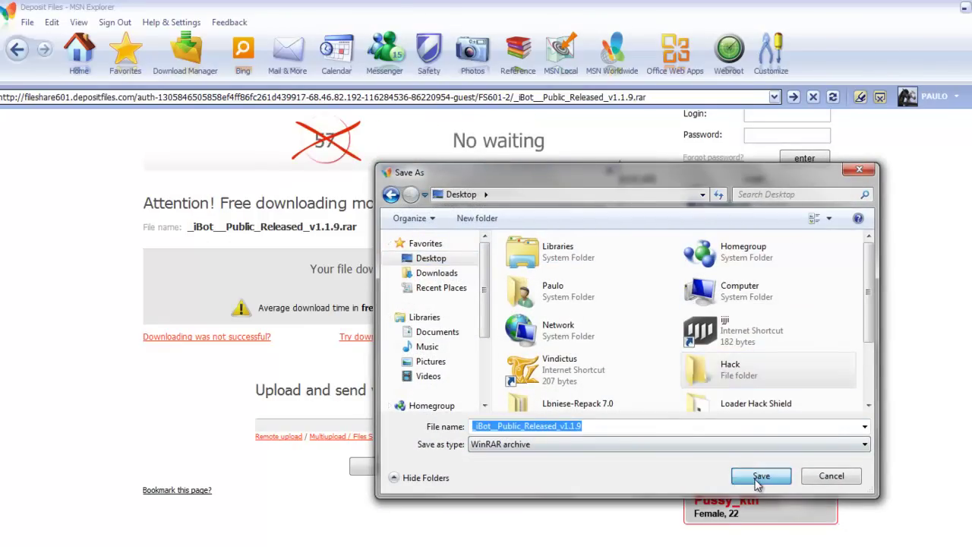
left_click(759, 476)
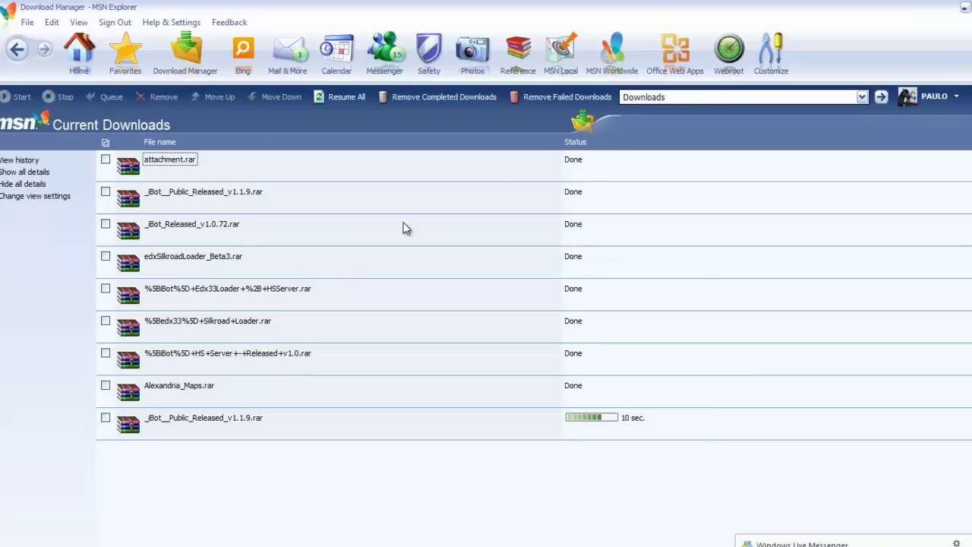
Paste the iBot blog address back into the address field.
left_click(668, 97)
right_click(646, 97)
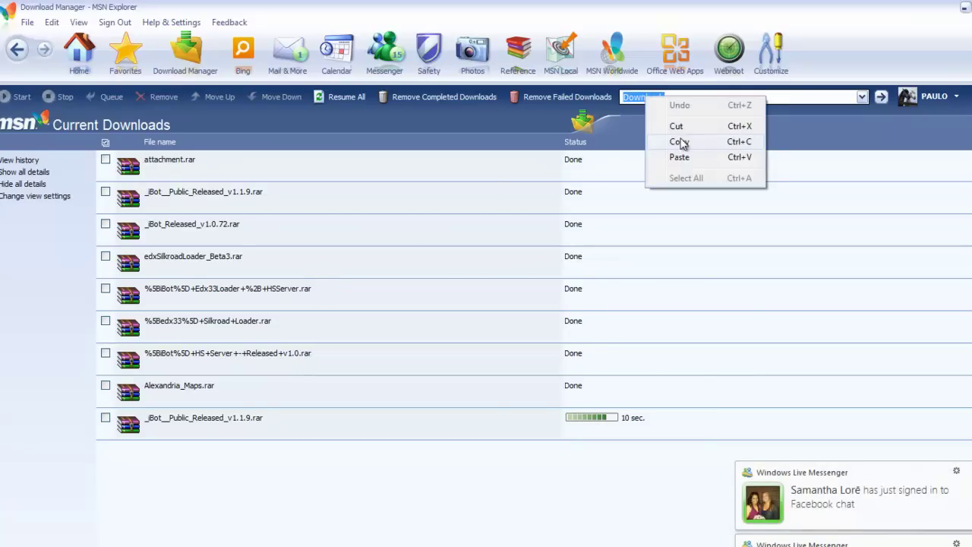
left_click(679, 157)
Reload the iBot blog and open the MediaFire link for Edx33 + HSServer.
key("Return")
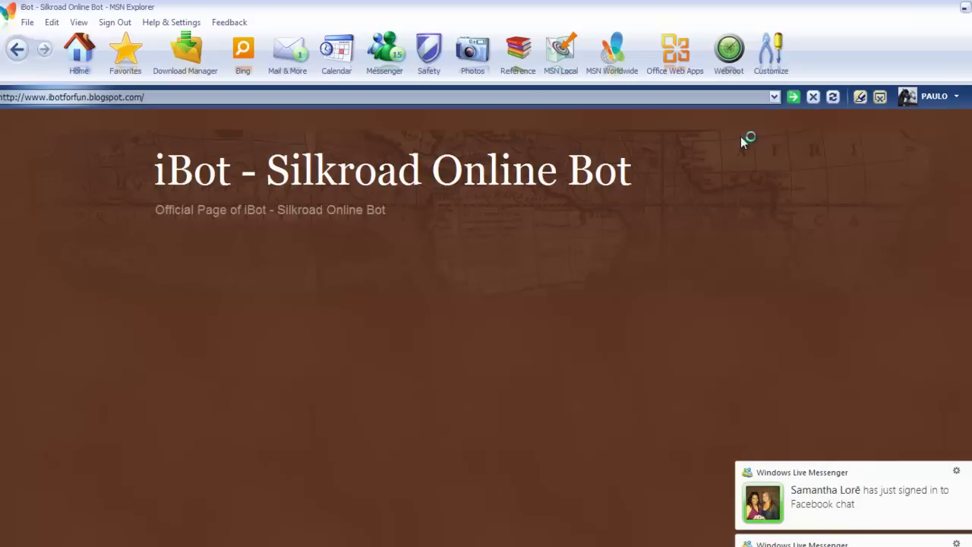
scroll(456, 410, "down", 5)
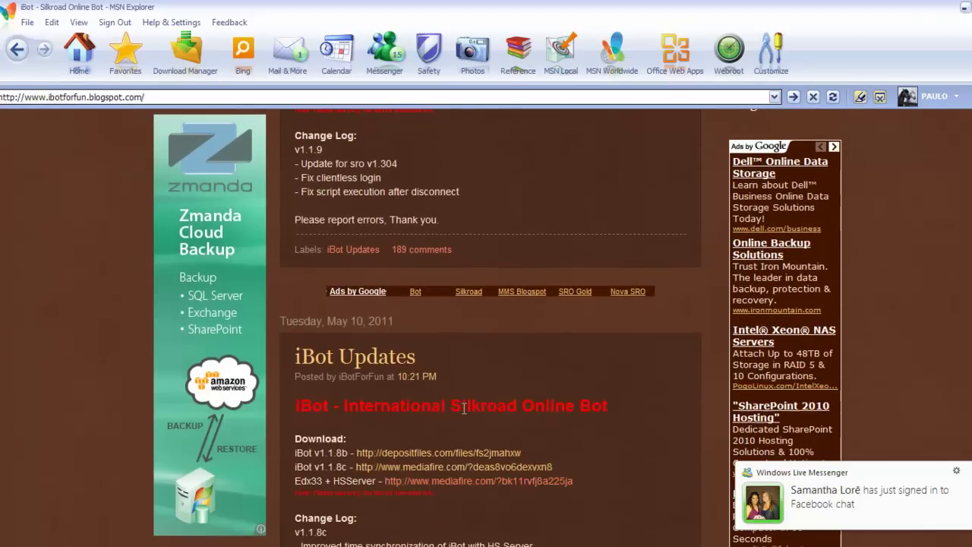
scroll(326, 410, "down", 1)
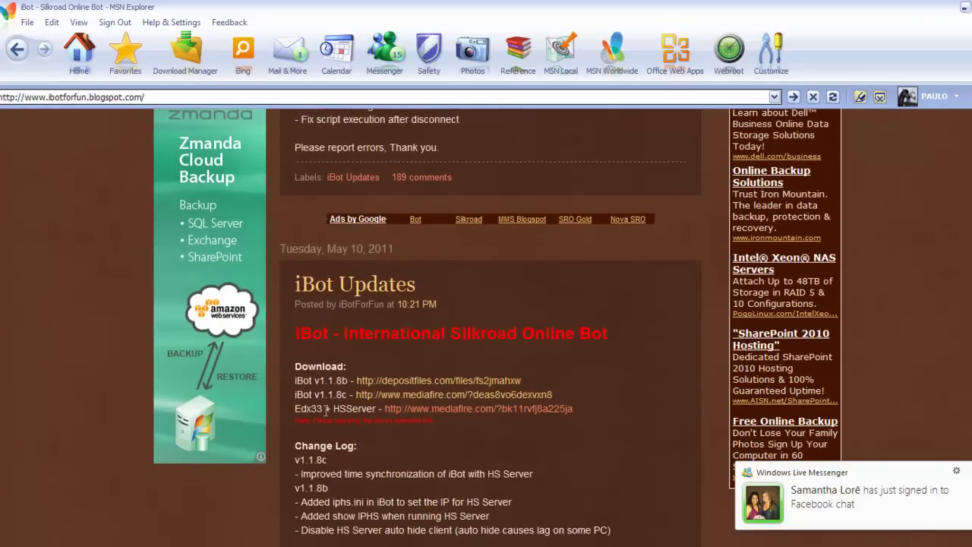
left_click_drag(296, 409, 354, 408)
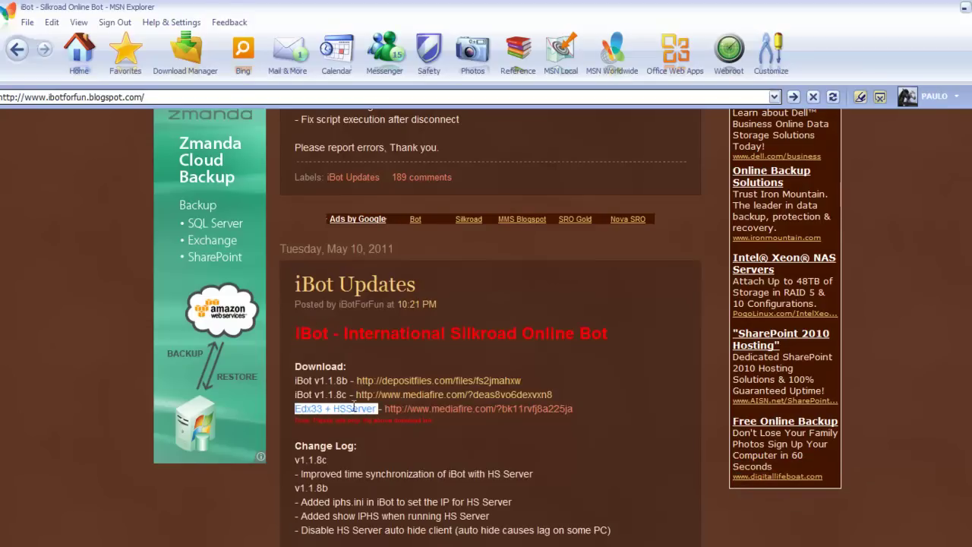
left_click(416, 408)
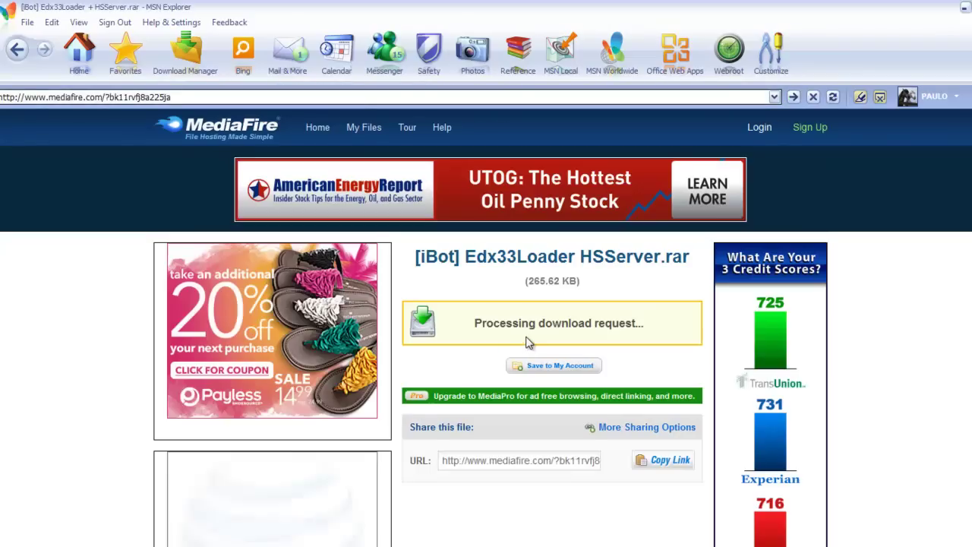
Download the Edx33Loader HSServer archive into the Hack folder, then close MSN Explorer.
left_click(548, 325)
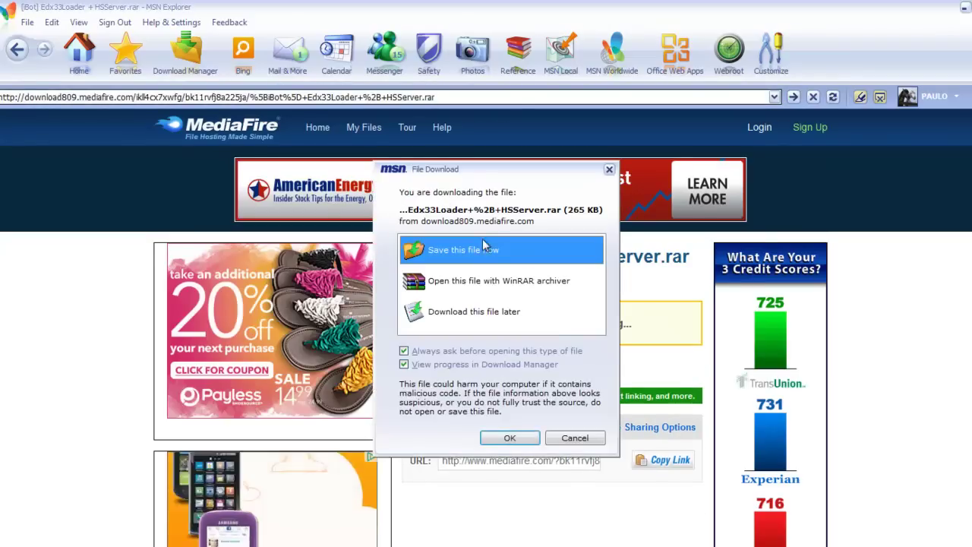
left_click(488, 439)
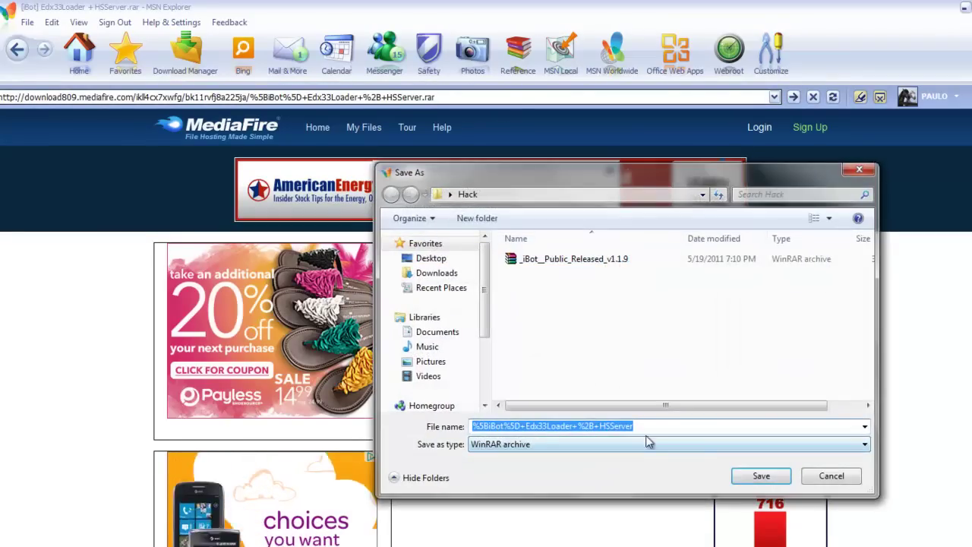
left_click(760, 476)
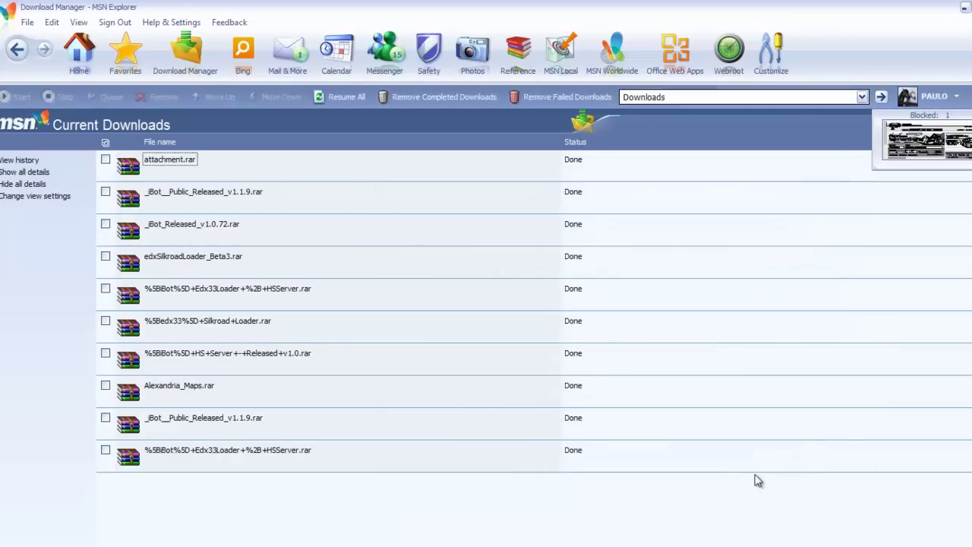
left_click(963, 9)
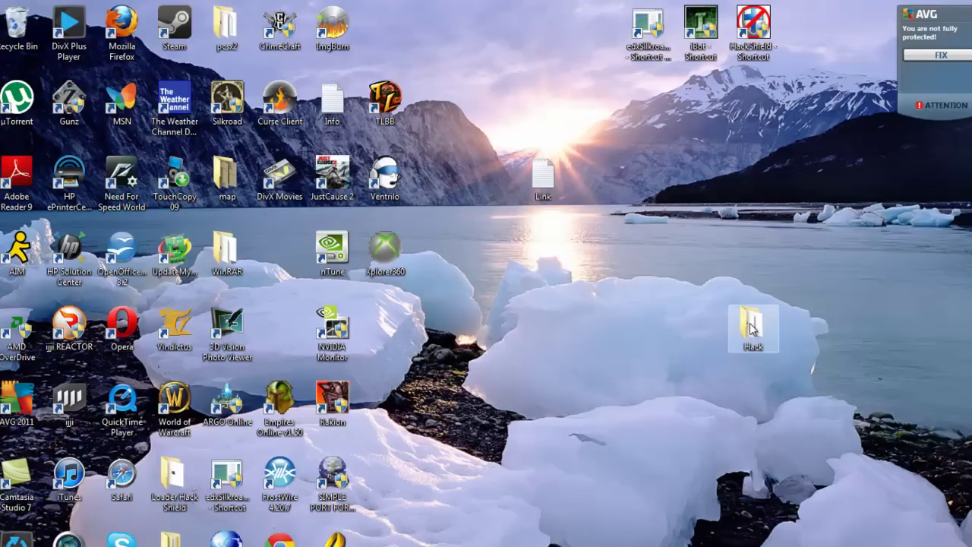
In the Hack folder, use Extract Here on the _iBot_Public_Released_v1.1.9 archive.
double_click(752, 328)
left_click(268, 146)
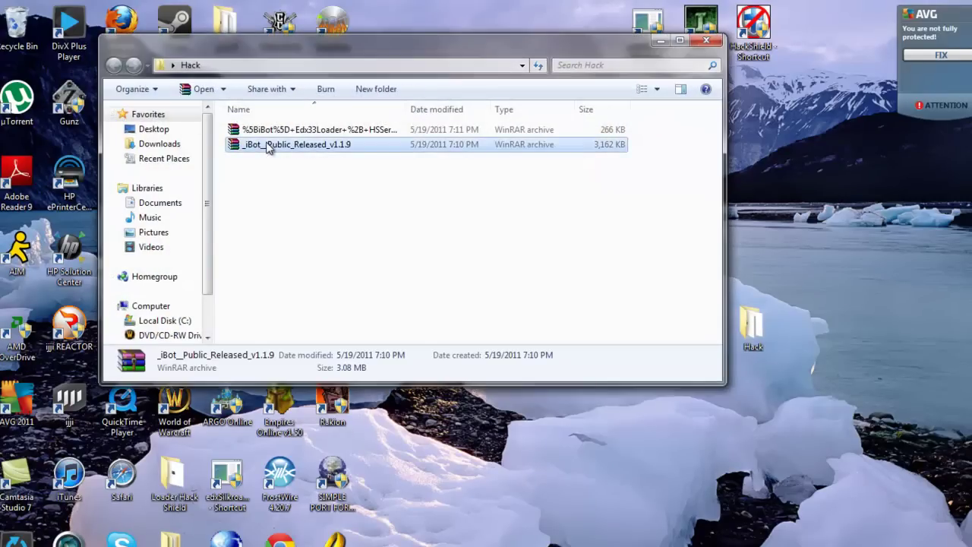
right_click(280, 147)
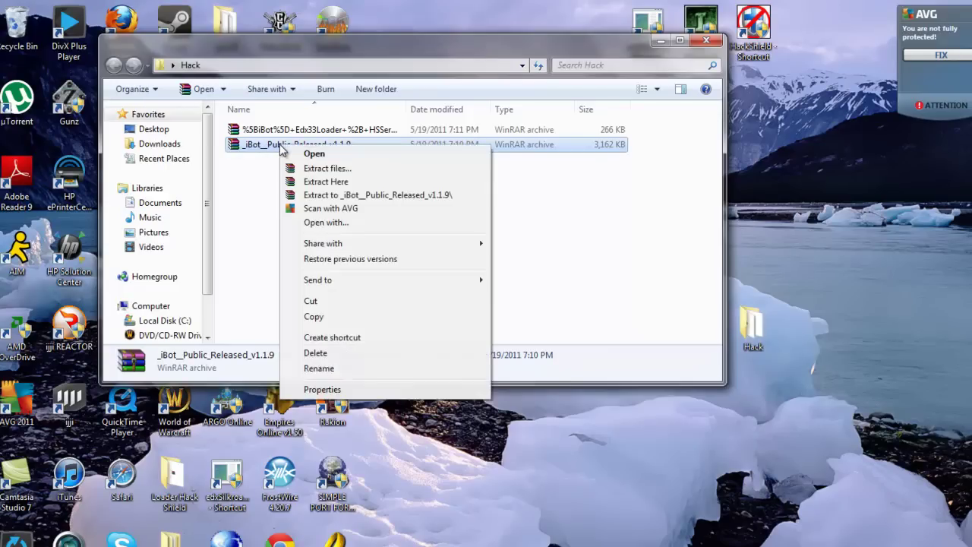
left_click(326, 182)
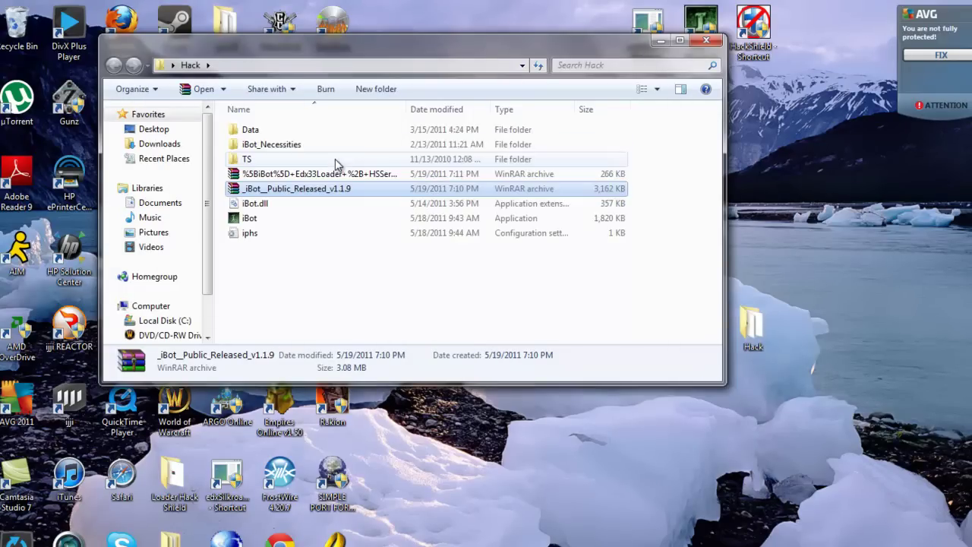
Open iBot_Necessities and bring up the context menu of the regOCXFiles_win7 batch file.
double_click(294, 149)
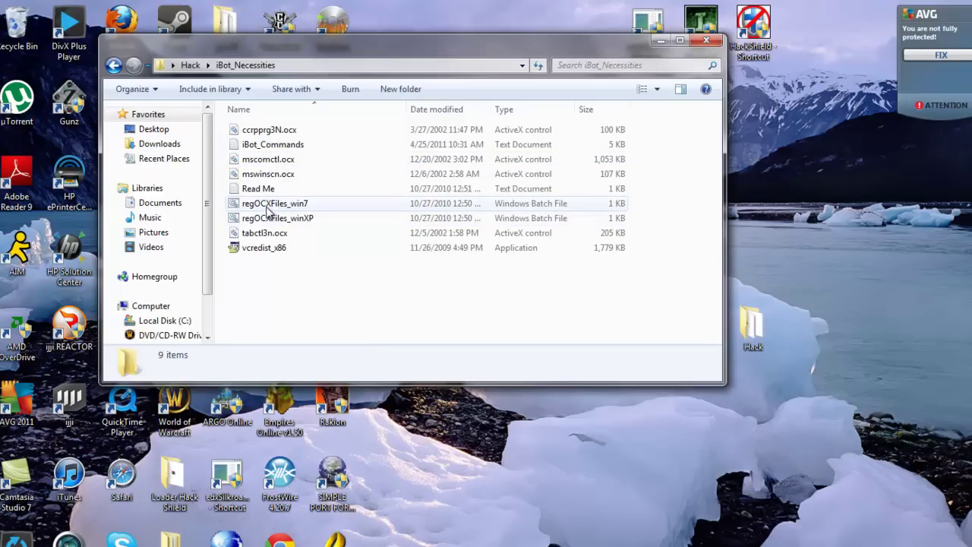
mouse_move(663, 220)
left_mouse_down()
mouse_move(310, 222)
mouse_move(283, 212)
mouse_move(298, 204)
mouse_move(308, 218)
mouse_move(615, 219)
left_mouse_up()
left_click(615, 220)
left_click(332, 222)
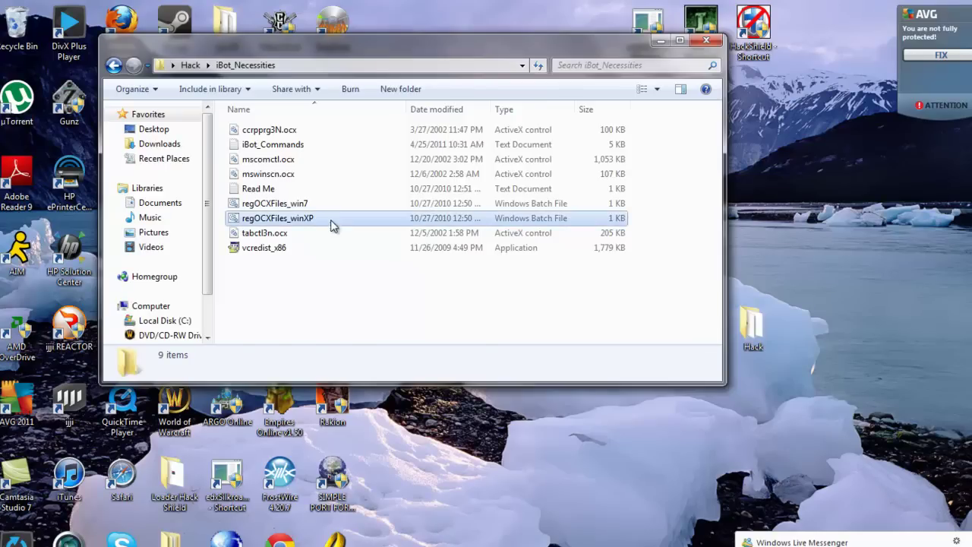
left_click(317, 205)
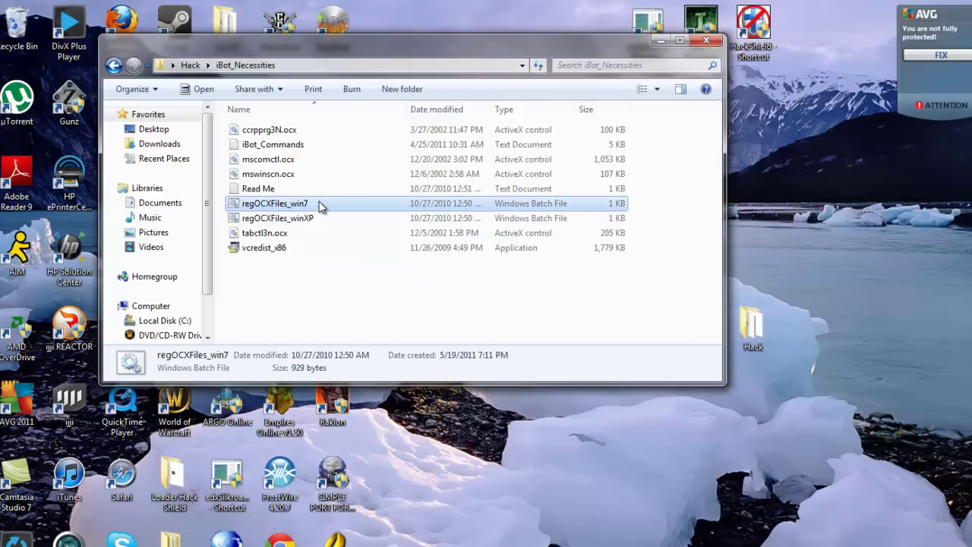
right_click(319, 204)
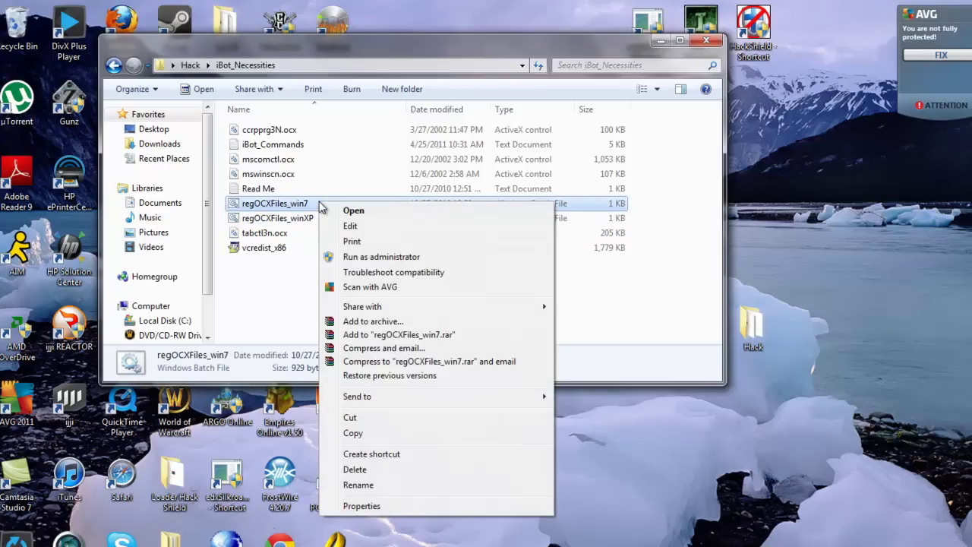
Run regOCXFiles_win7 as administrator, confirming each prompt and every RegSvr32 success message.
left_click(366, 259)
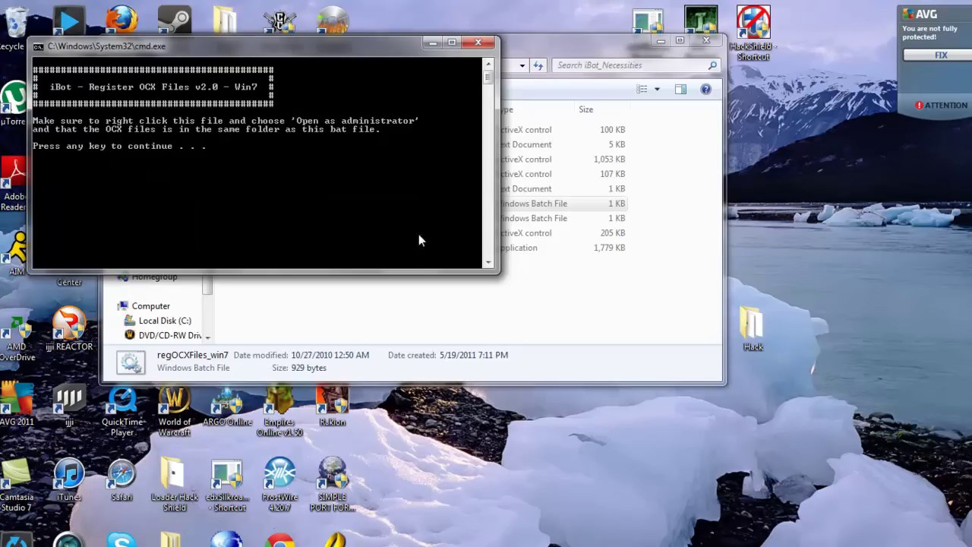
key("Return")
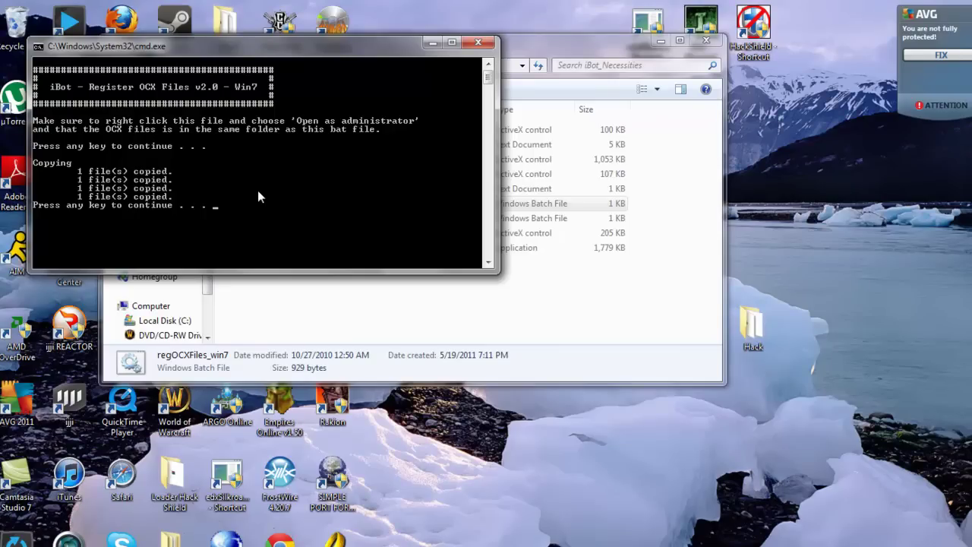
key("Return")
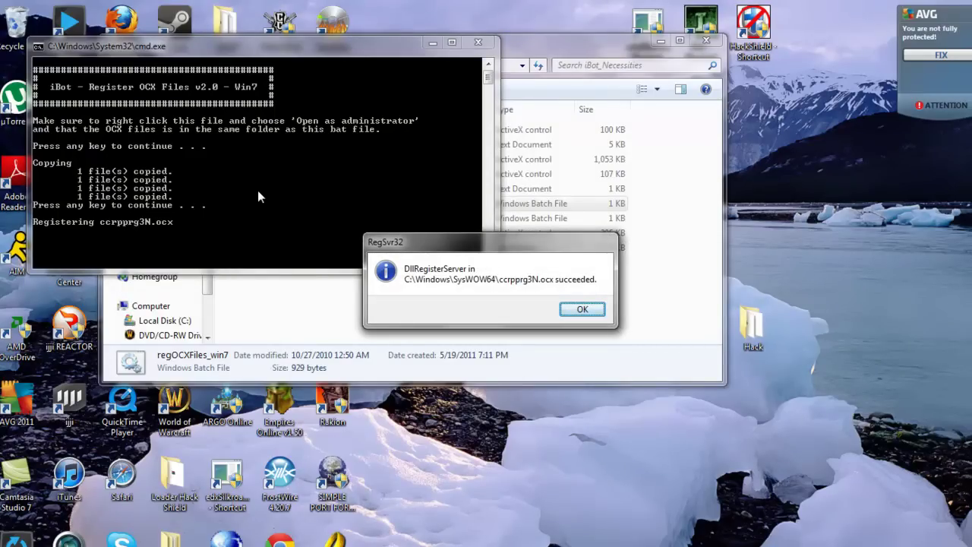
key("Return")
key("Return")
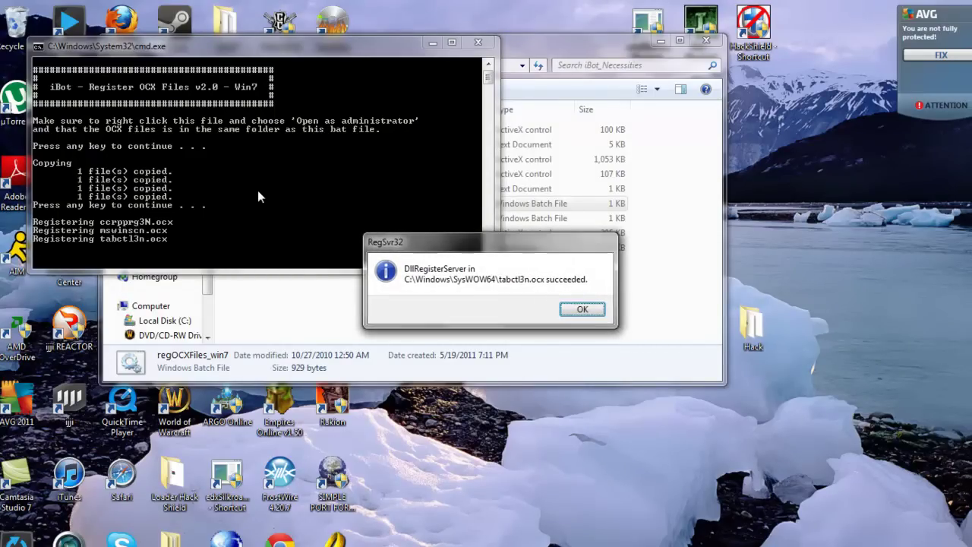
key("Return")
key("Return")
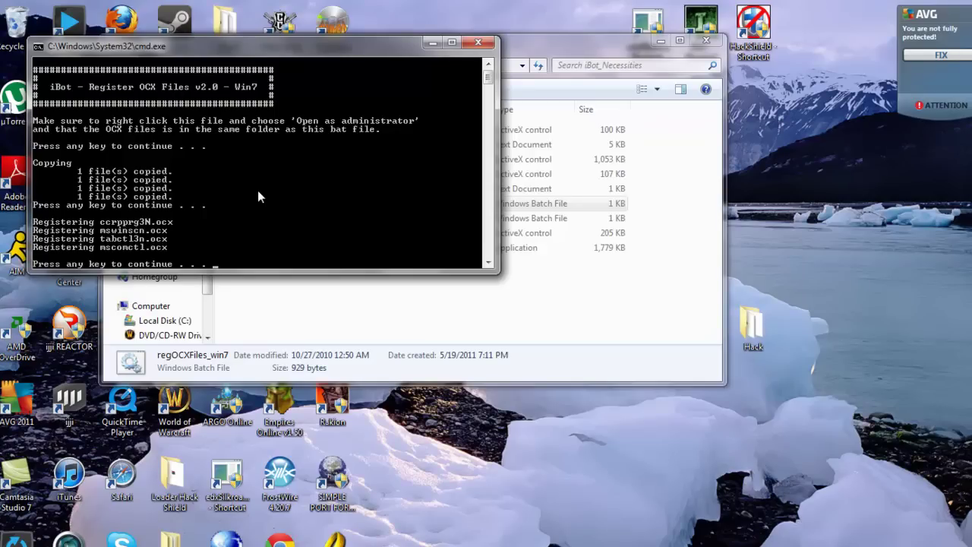
key("Return")
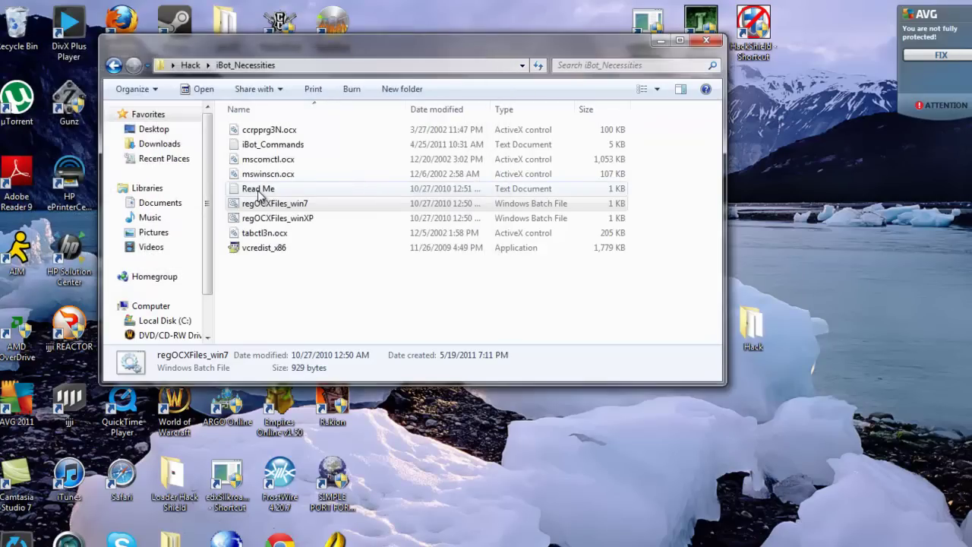
Launch vcredist_x86, cancel the already-installed setup, finish it and dismiss the compatibility warning.
left_click(264, 253)
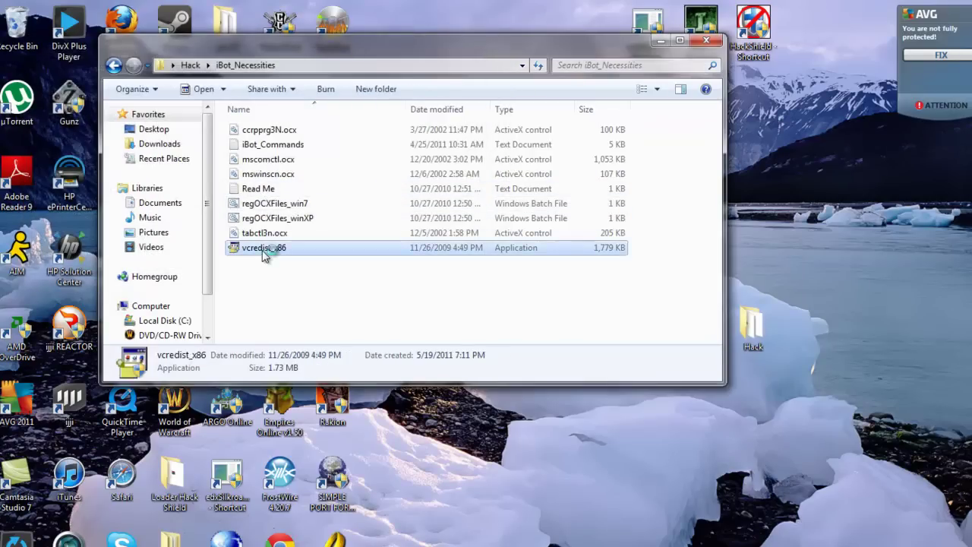
double_click(264, 248)
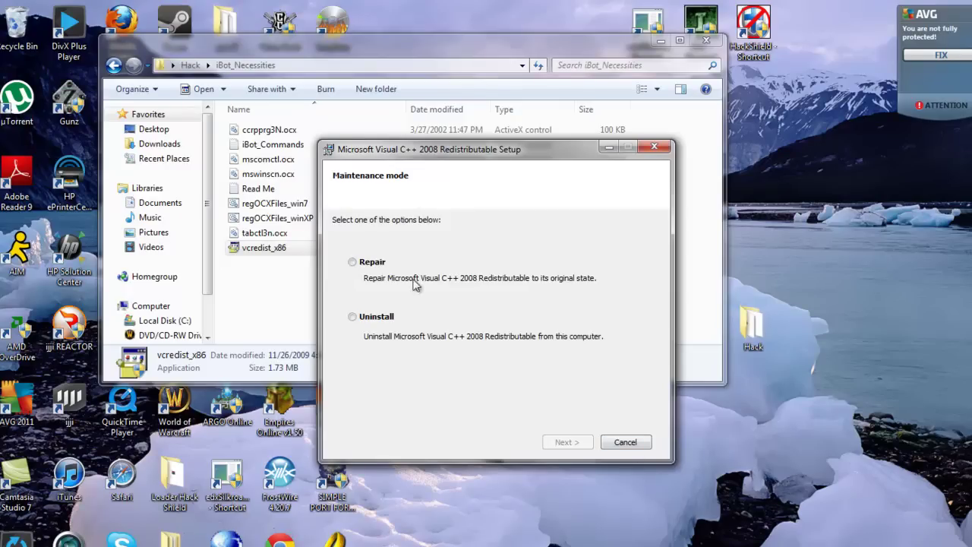
left_click(623, 442)
left_click(503, 351)
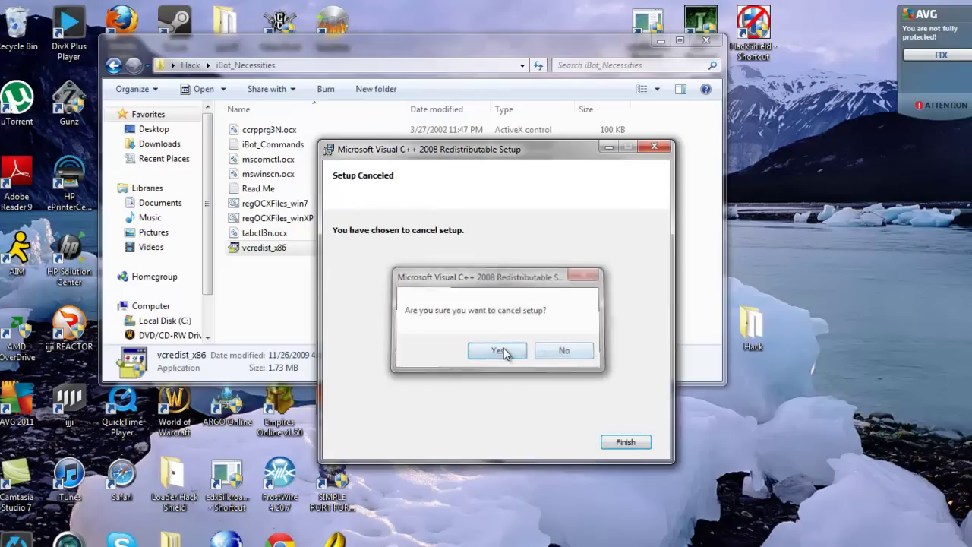
left_click(623, 443)
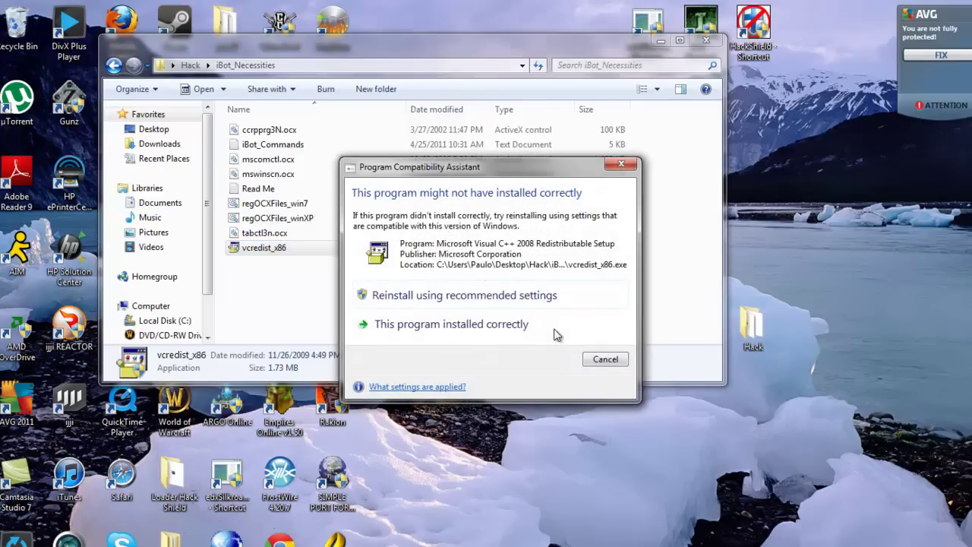
left_click(601, 357)
Back in Hack, preview the Edx33Loader + HSServer archive in WinRAR, then Extract Here.
left_click(115, 66)
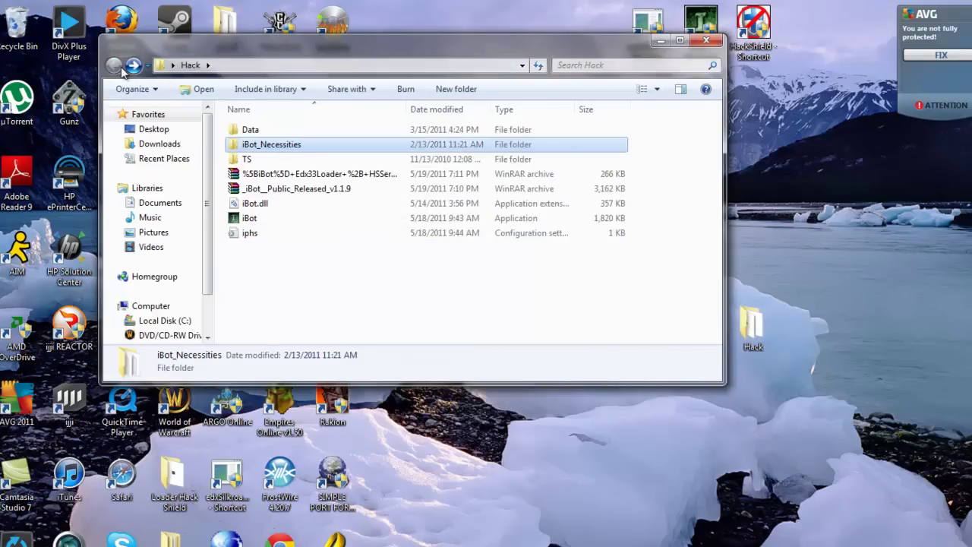
left_click_drag(308, 47, 521, 191)
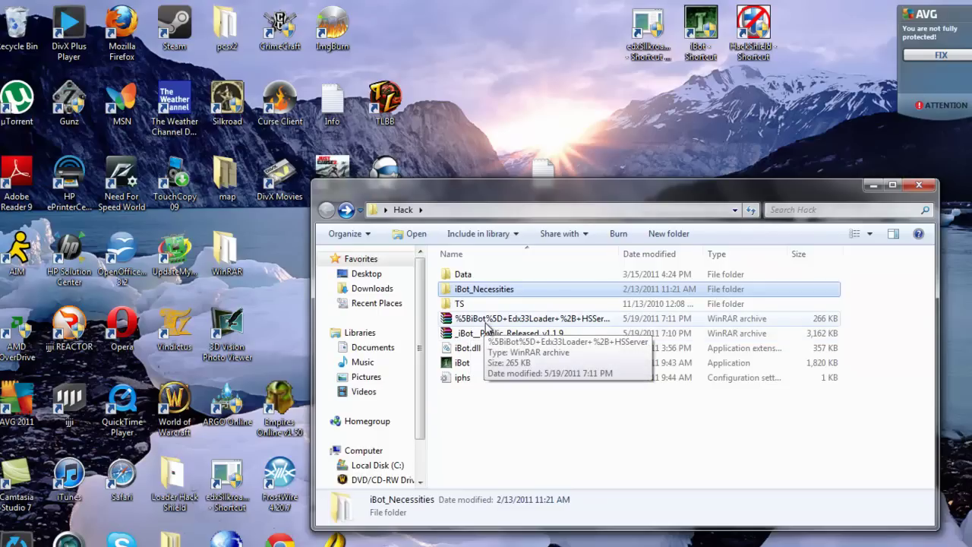
left_click(488, 322)
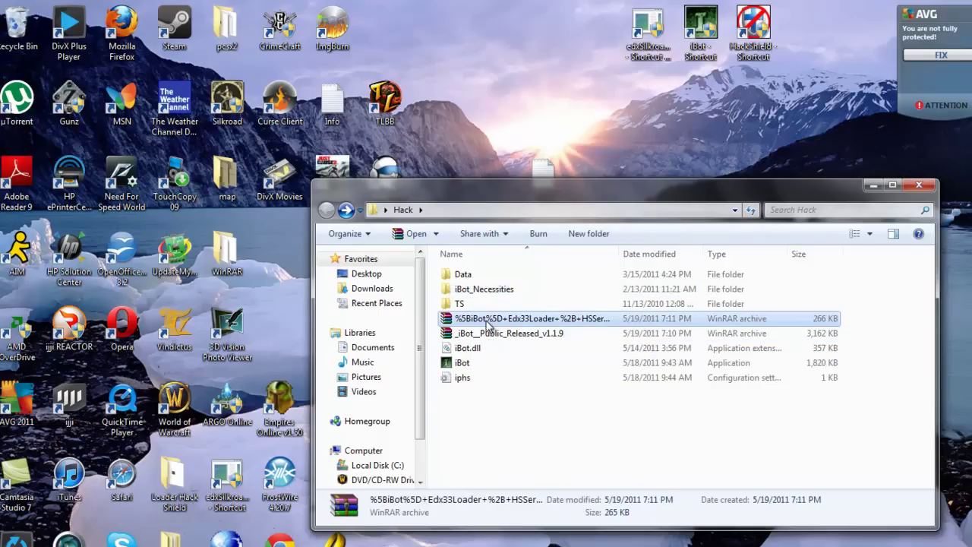
double_click(489, 322)
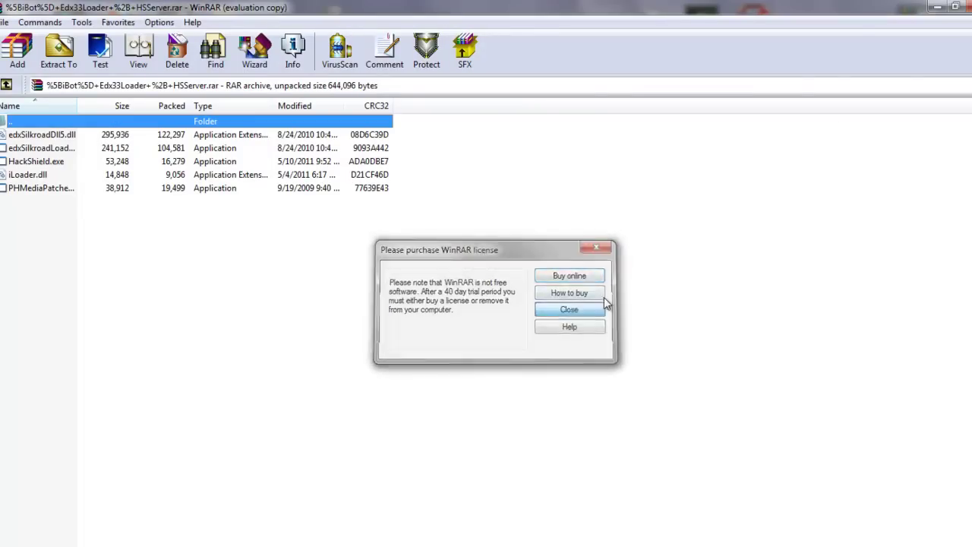
left_click(600, 308)
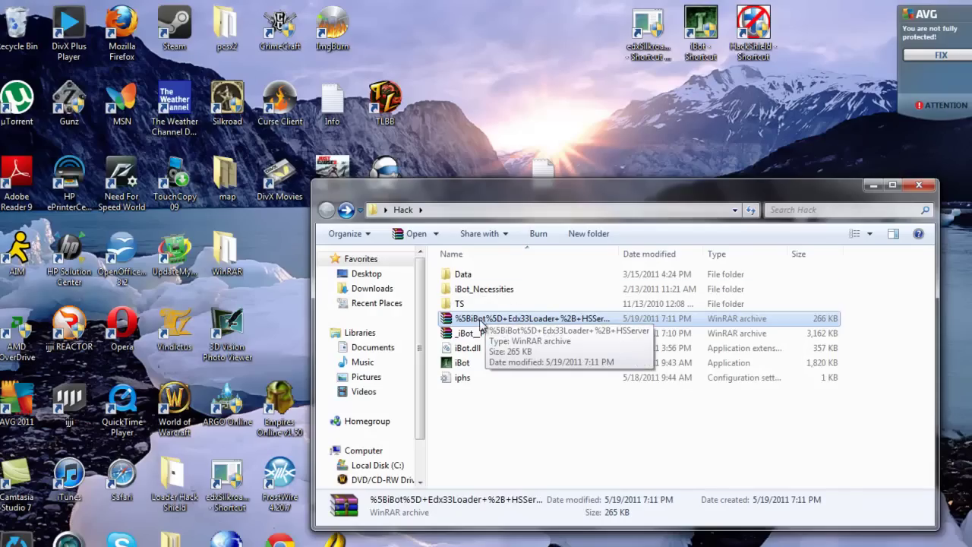
right_click(481, 322)
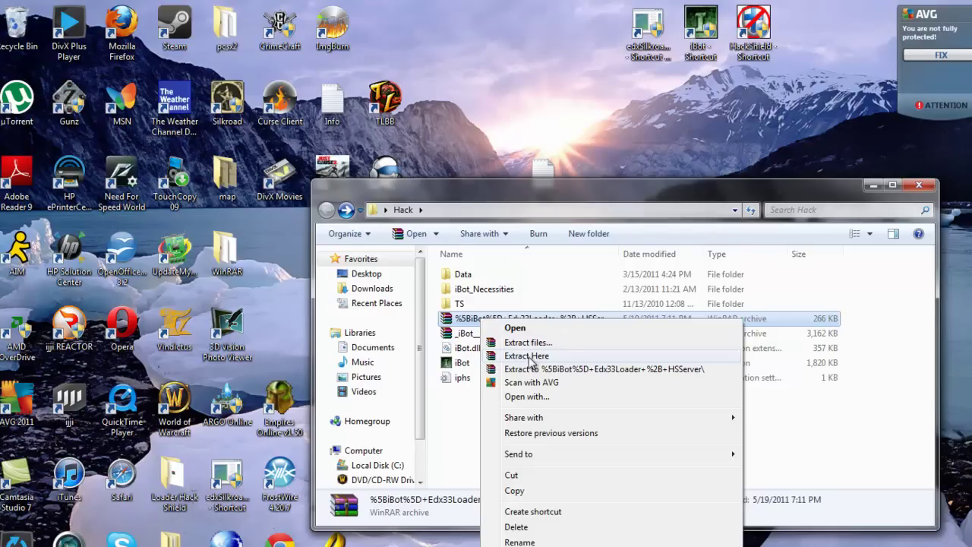
left_click(528, 357)
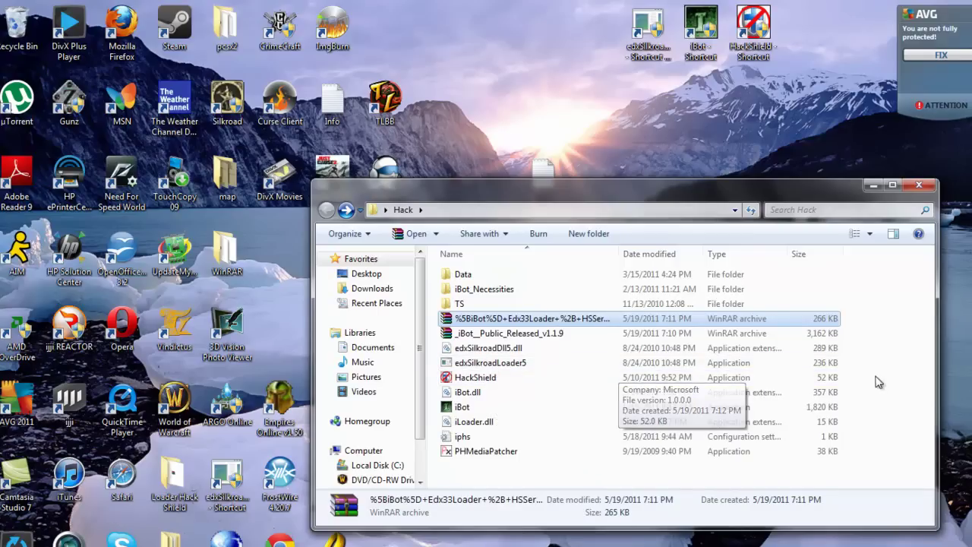
Select the extracted loader files, then browse via Computer to Program Files on Local Disk (C:).
mouse_move(868, 374)
left_mouse_down()
mouse_move(679, 406)
mouse_move(651, 369)
mouse_move(527, 367)
left_mouse_up()
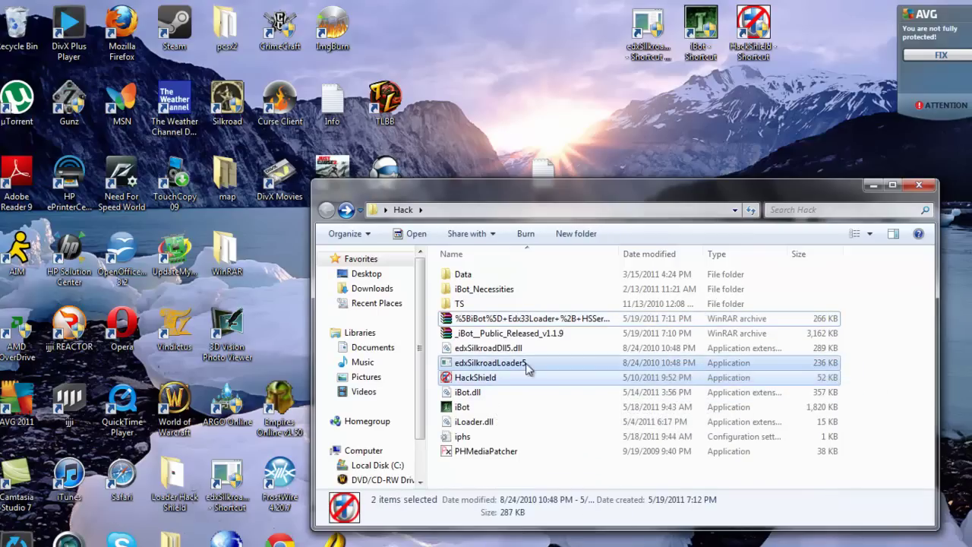
left_click(490, 453)
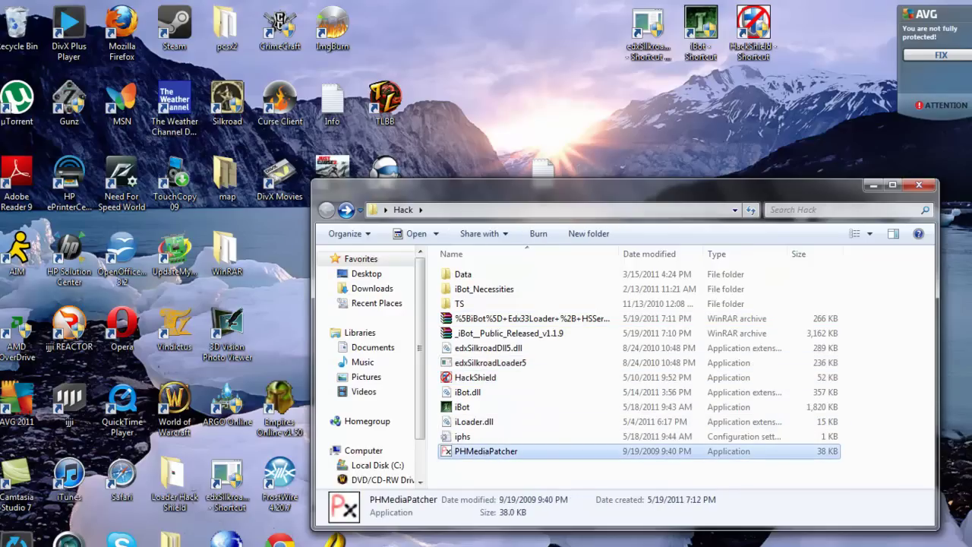
key("super")
left_click(214, 338)
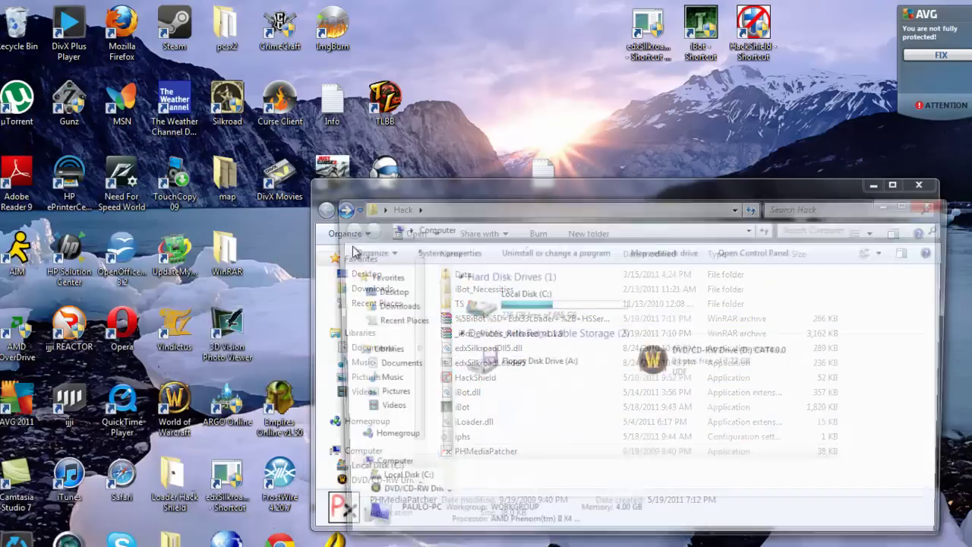
double_click(570, 313)
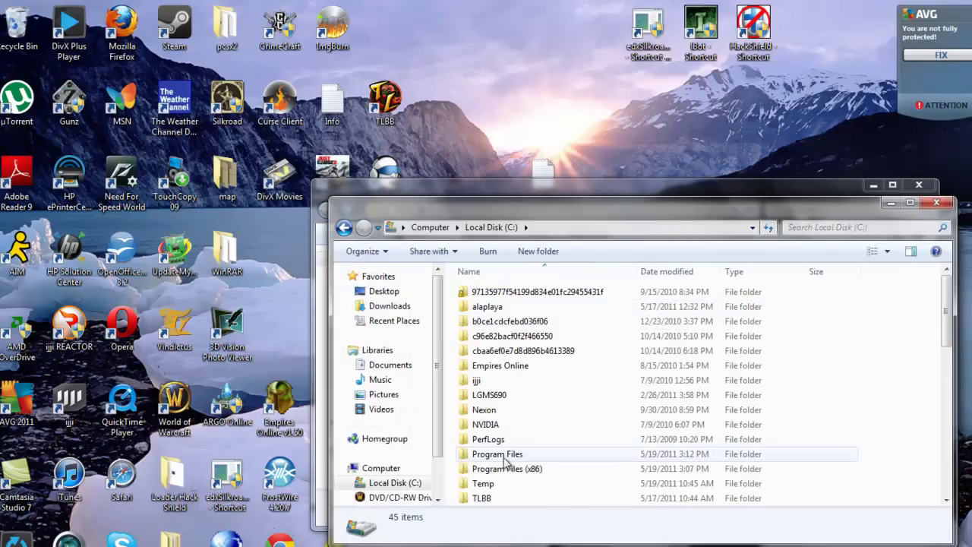
double_click(503, 456)
scroll(502, 422, "down", 2)
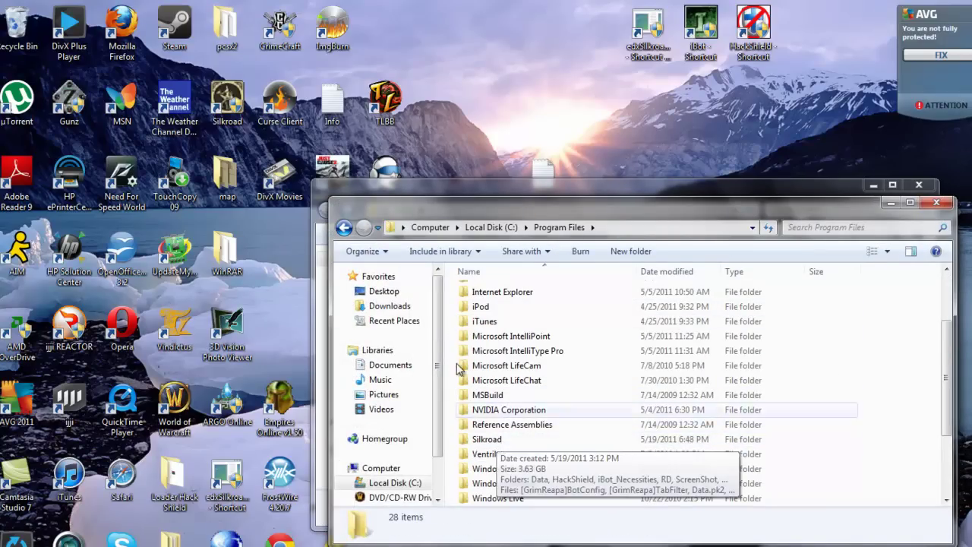
Check Program Files (x86), then open the Silkroad folder under Program Files.
key("BackSpace")
left_click(499, 470)
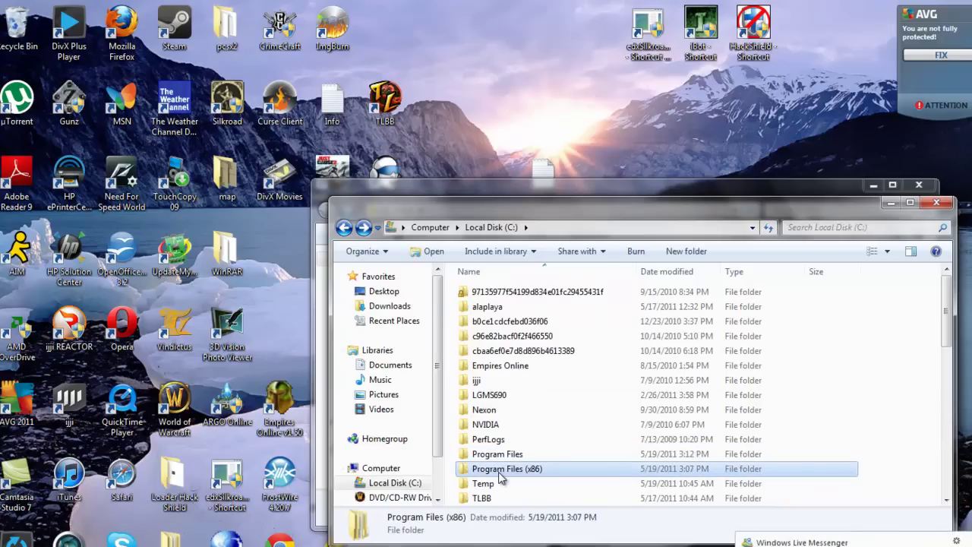
double_click(499, 472)
left_click(344, 227)
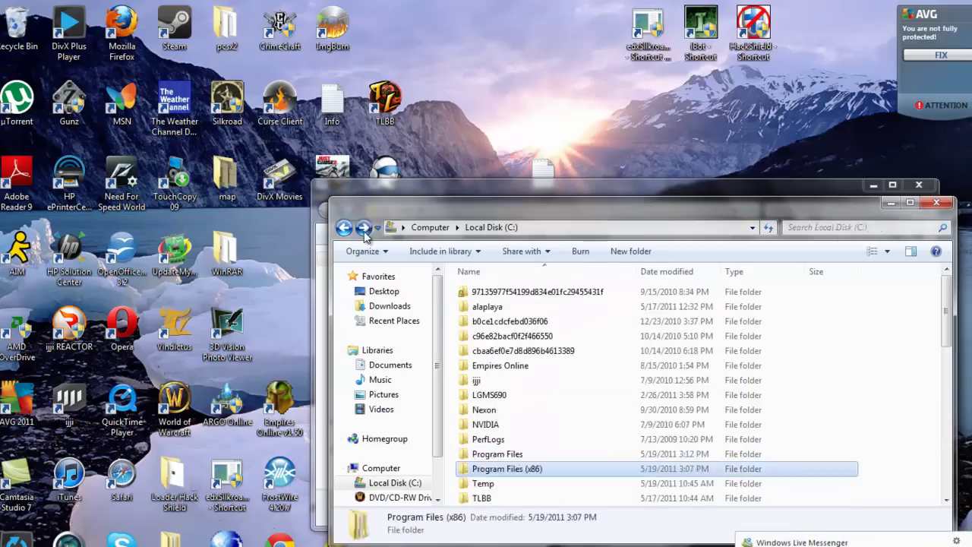
double_click(505, 453)
scroll(507, 452, "down", 3)
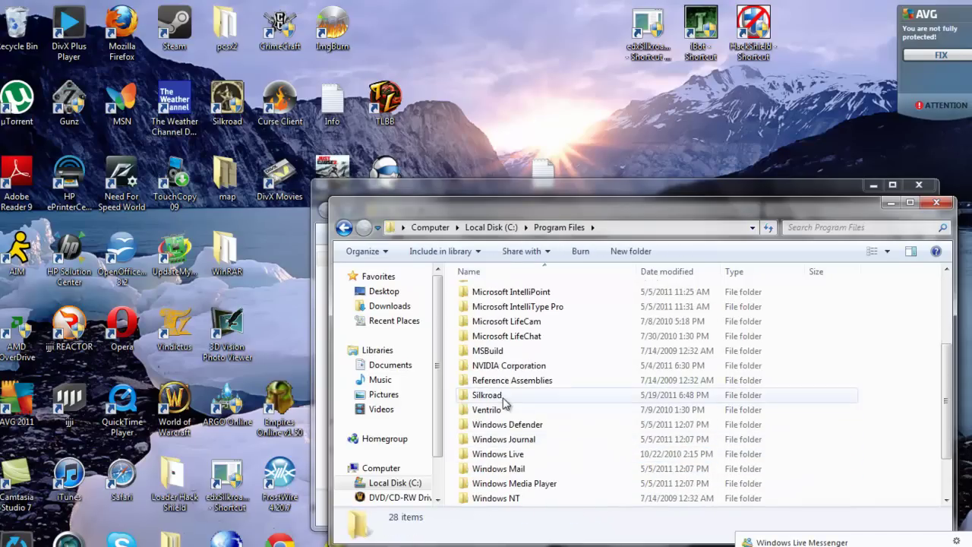
double_click(499, 395)
scroll(513, 368, "down", 4)
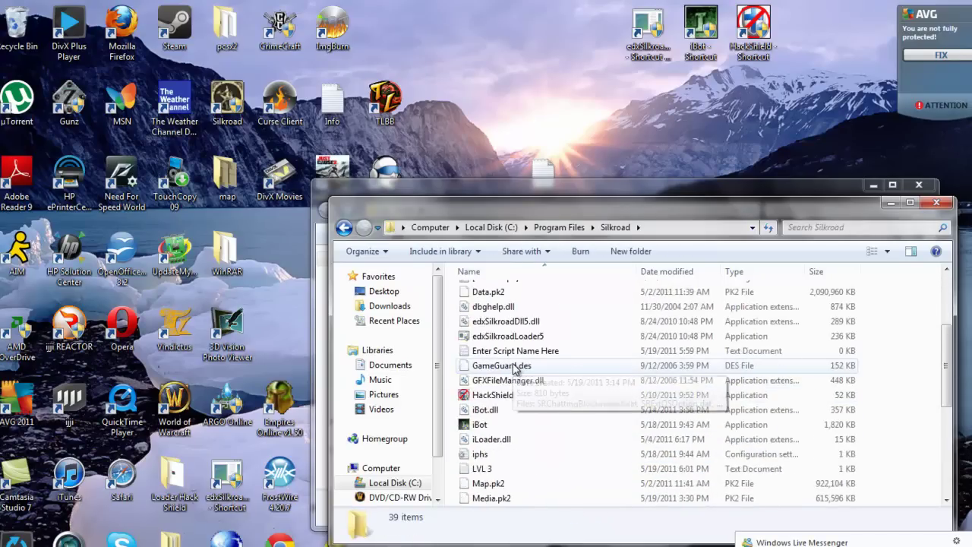
Arrange the Silkroad and Hack windows and move HackShield into Silkroad, replacing the old copy.
mouse_move(575, 214)
left_mouse_down()
mouse_move(234, 61)
mouse_move(248, 100)
mouse_move(247, 24)
left_mouse_up()
left_click_drag(727, 185, 779, 231)
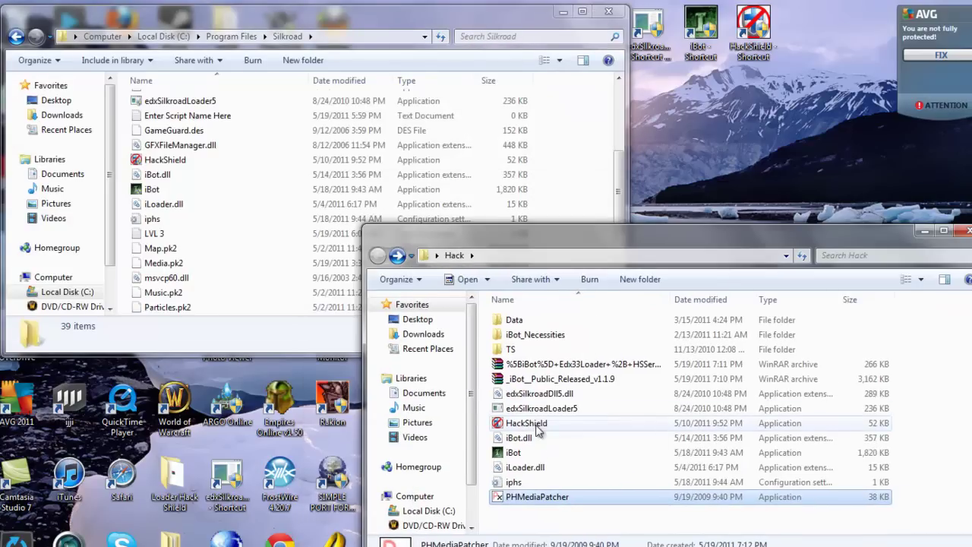
left_click(536, 368)
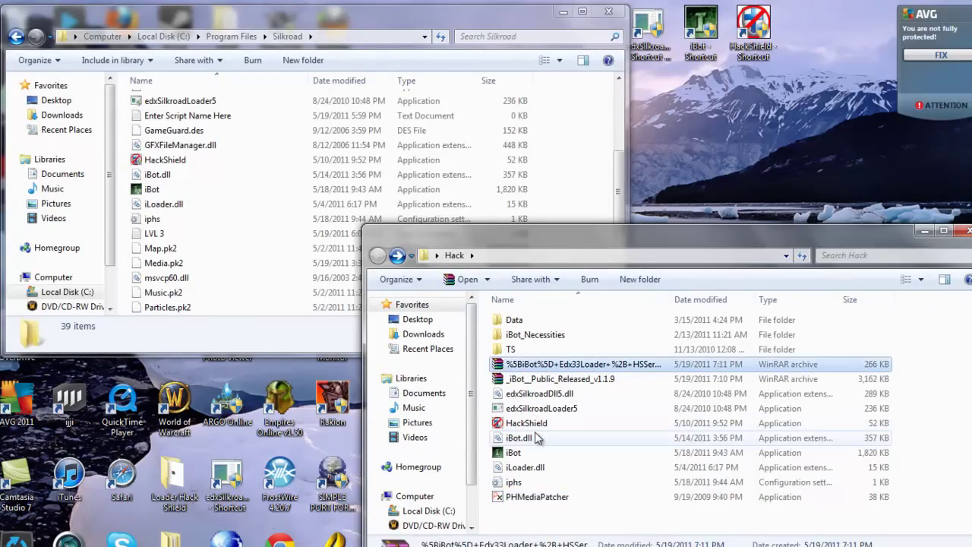
mouse_move(540, 423)
left_mouse_down()
mouse_move(541, 351)
mouse_move(572, 196)
left_mouse_up()
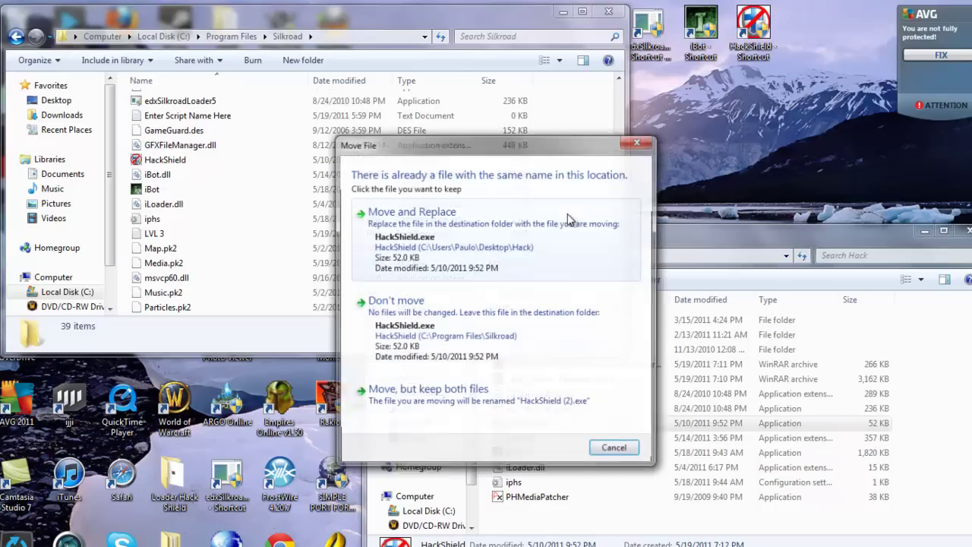
left_click(516, 262)
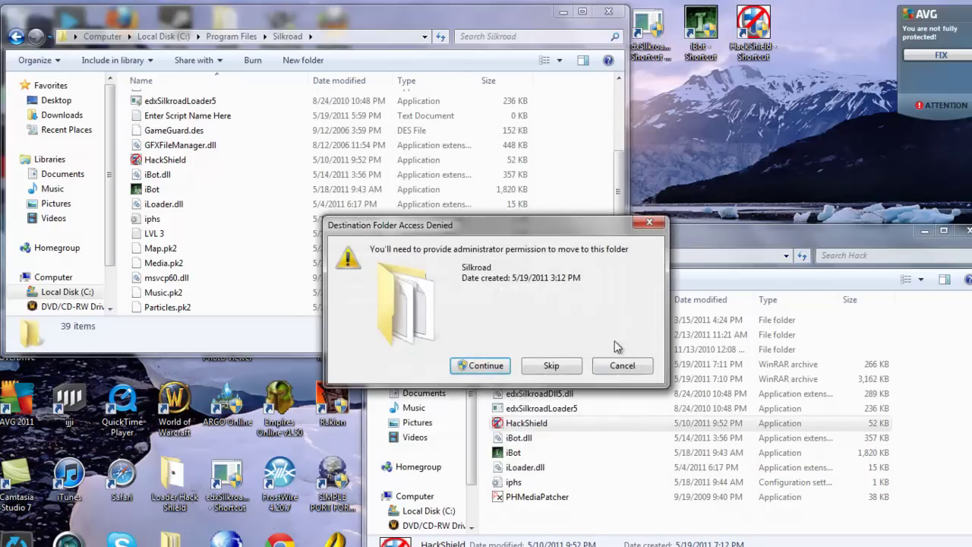
left_click(480, 365)
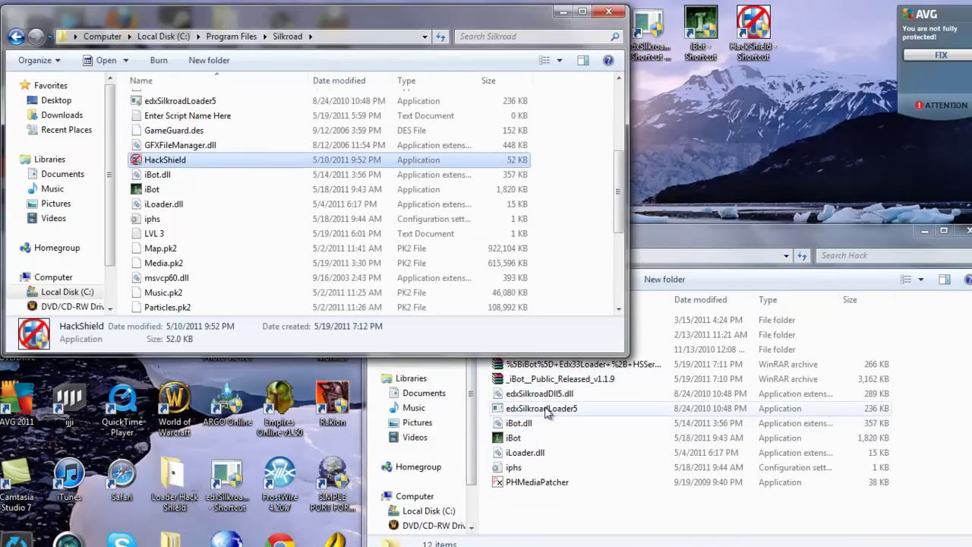
Move edxSilkroadLoader5, edxSilkroadDll5.dll and PHMediaPatcher into Silkroad, replacing the existing copies.
left_click(553, 411)
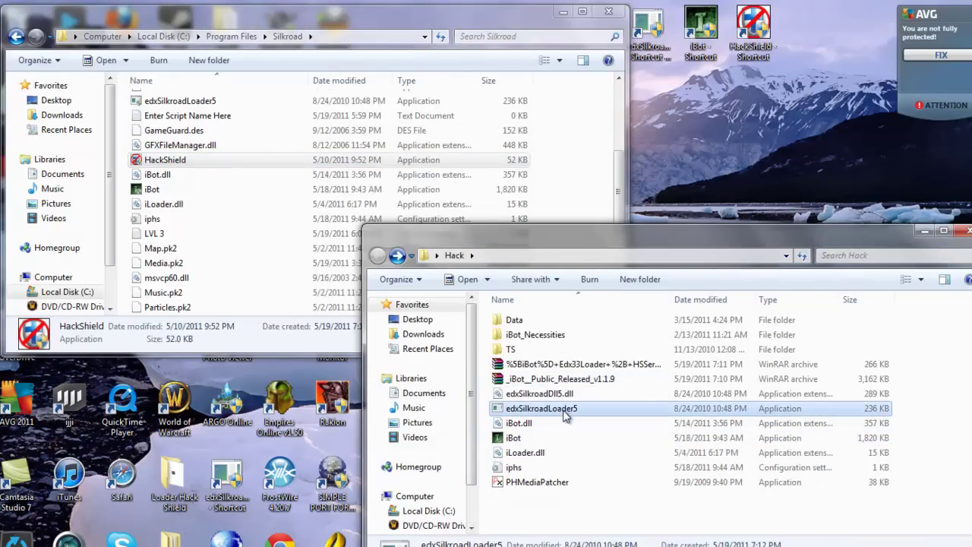
left_click_drag(563, 414, 575, 163)
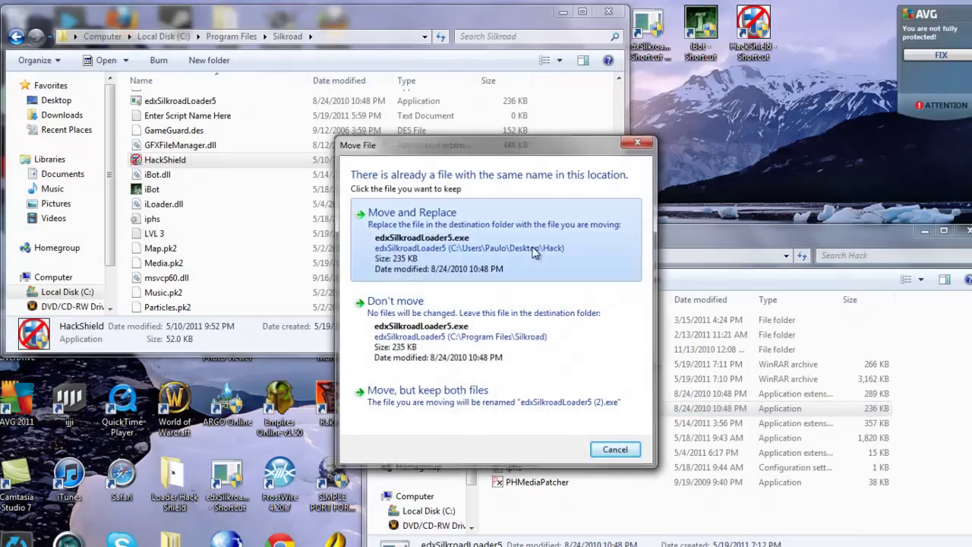
left_click(534, 252)
left_click(447, 366)
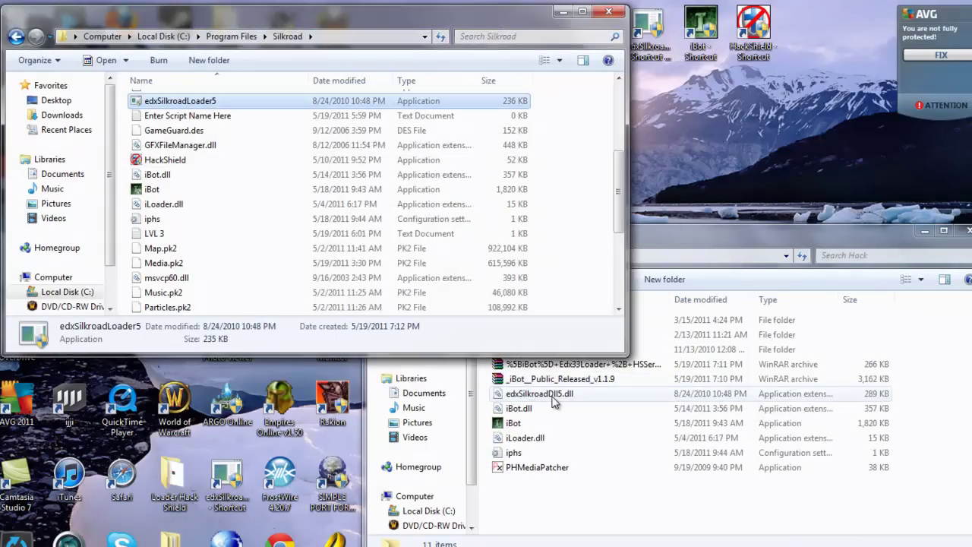
left_click(553, 402)
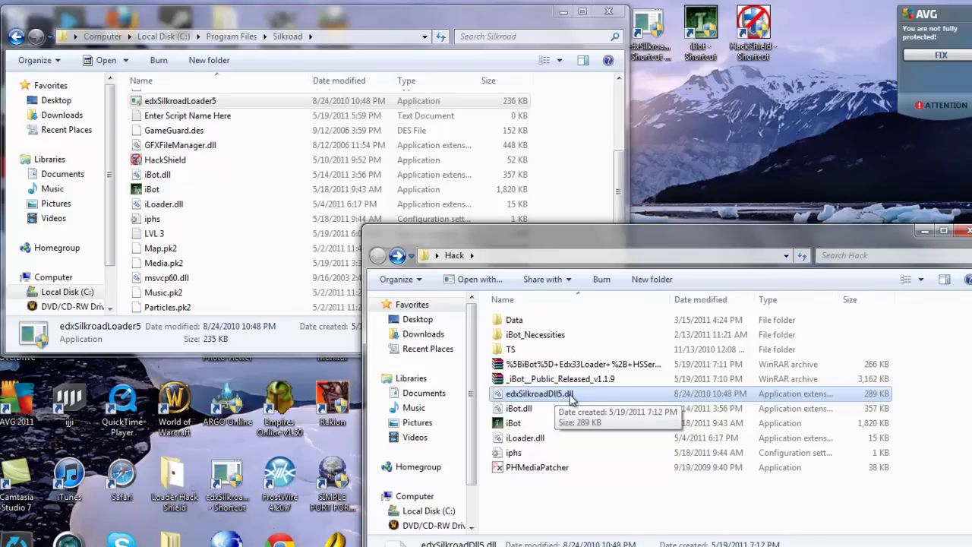
left_click_drag(571, 400, 559, 162)
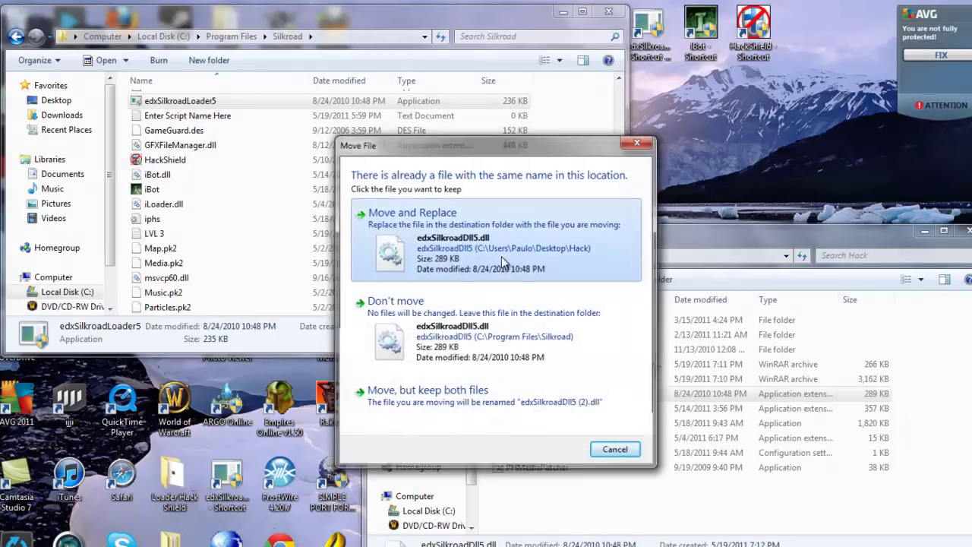
left_click(501, 262)
left_click(569, 370)
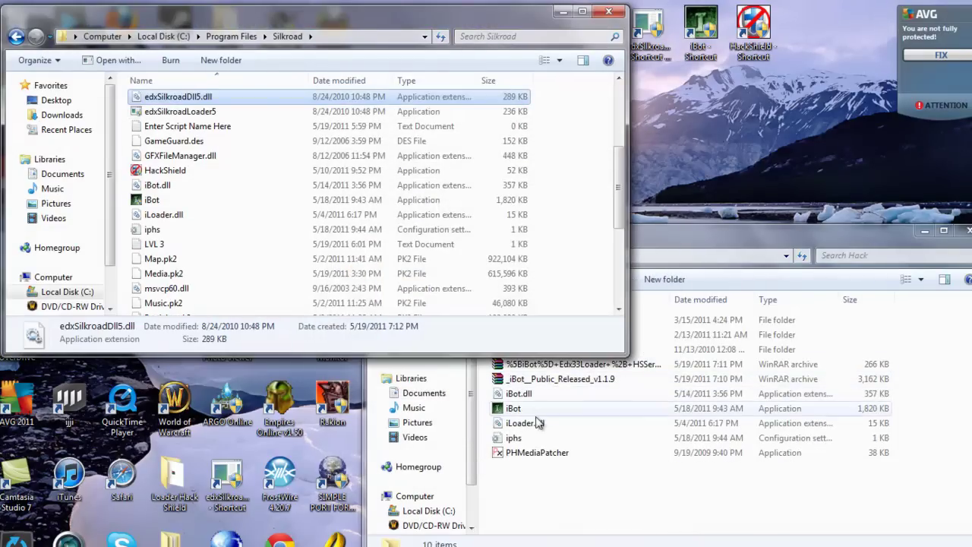
left_click_drag(536, 454, 575, 200)
left_click(505, 251)
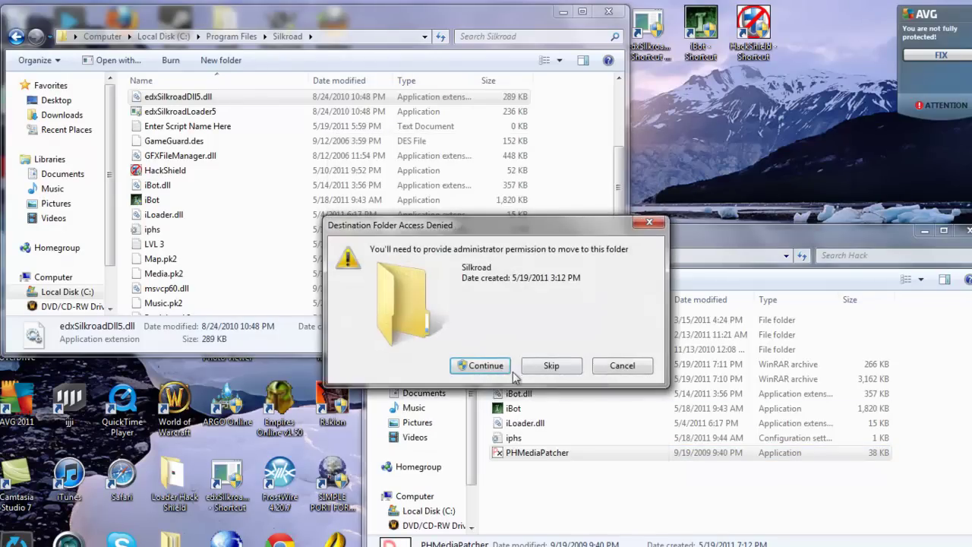
left_click(498, 367)
Check the iBot loader archive's contents, dismissing the WinRAR reminder, then close it.
left_click(553, 479)
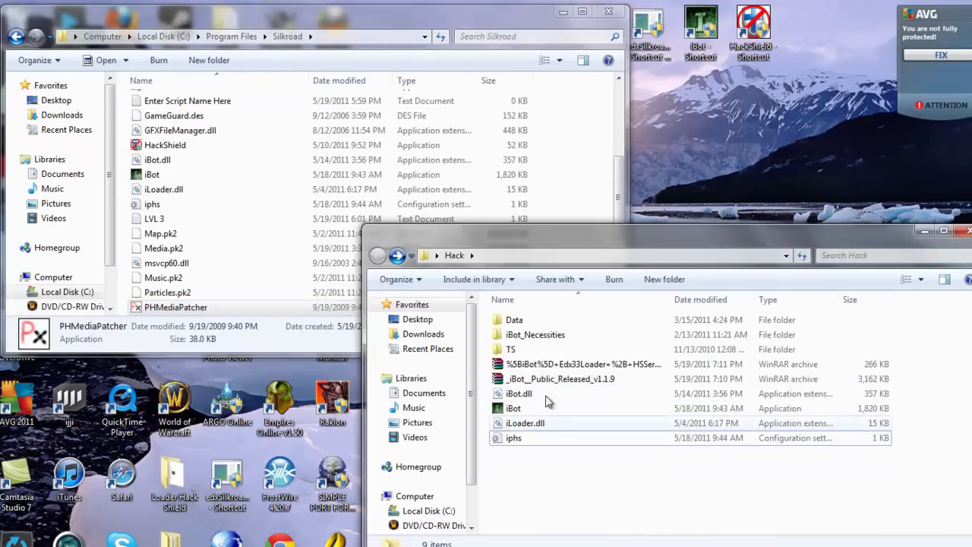
double_click(551, 369)
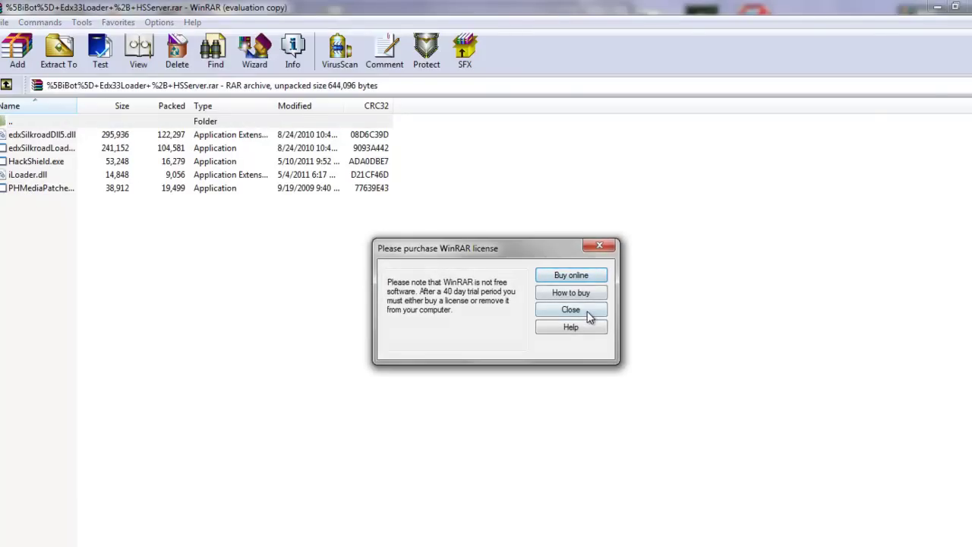
left_click(571, 309)
left_click(965, 6)
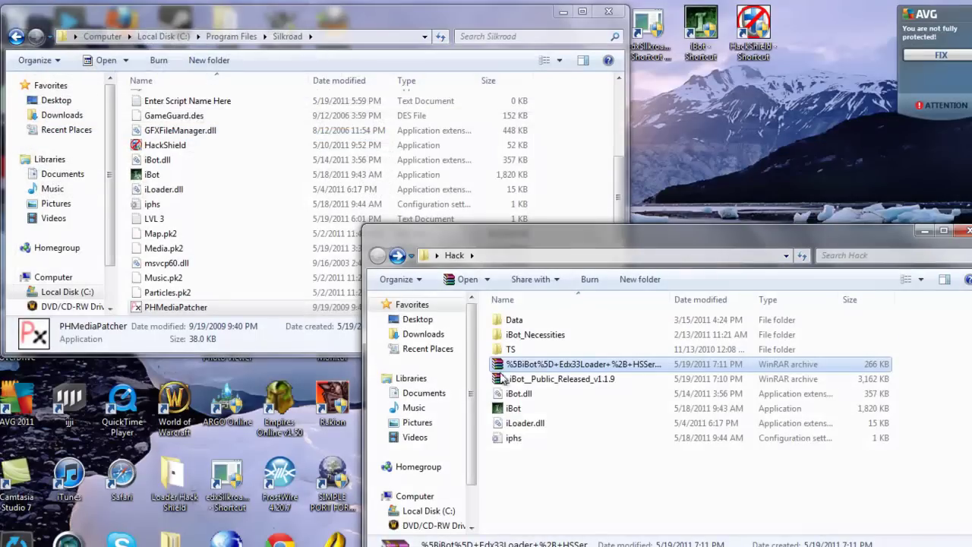
Move iLoader.dll into Silkroad, replacing the existing copy with administrator permission.
left_click(545, 424)
left_click_drag(554, 425, 532, 182)
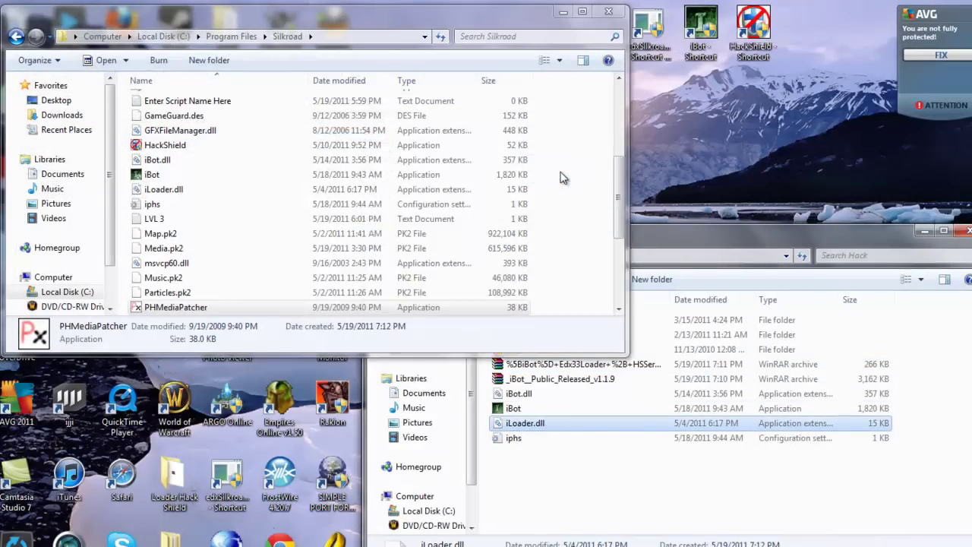
left_click(456, 213)
left_click(487, 366)
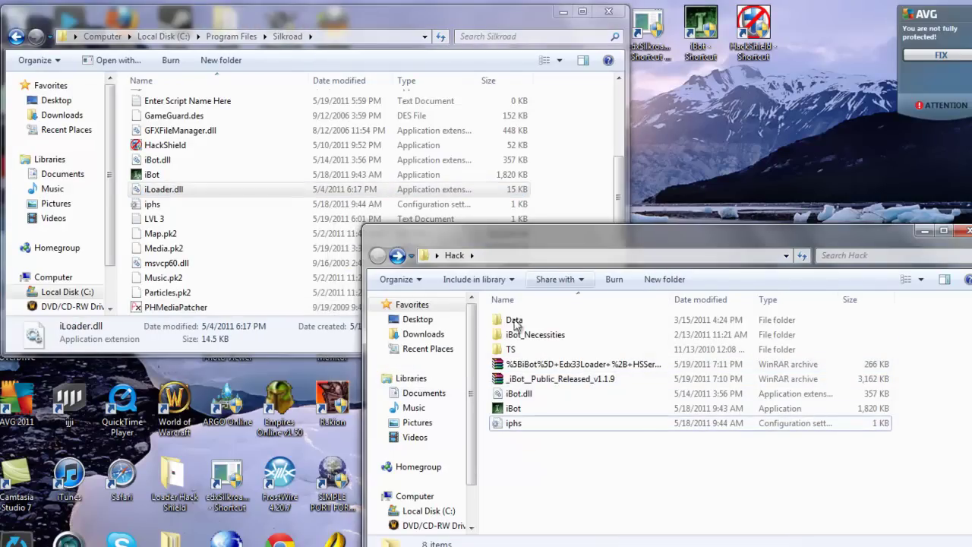
double_click(532, 364)
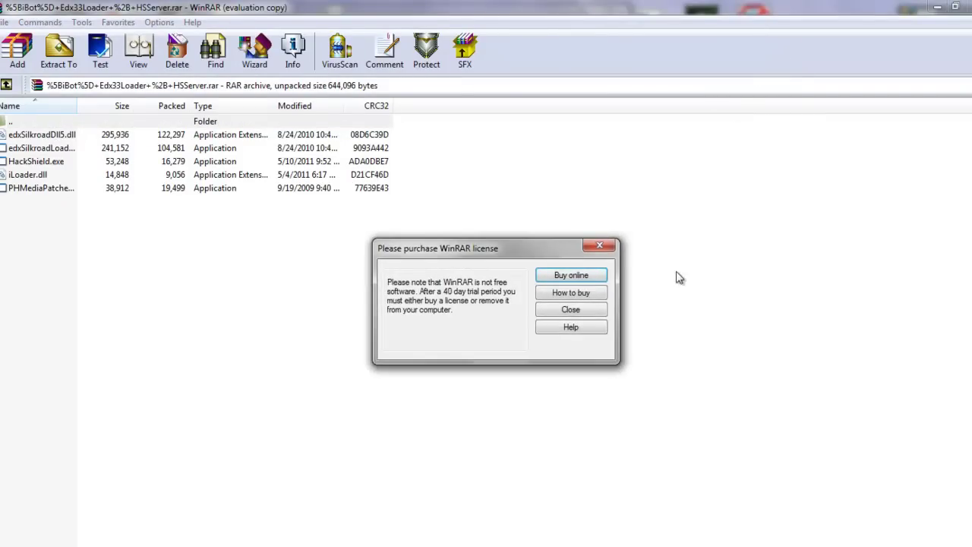
left_click(566, 311)
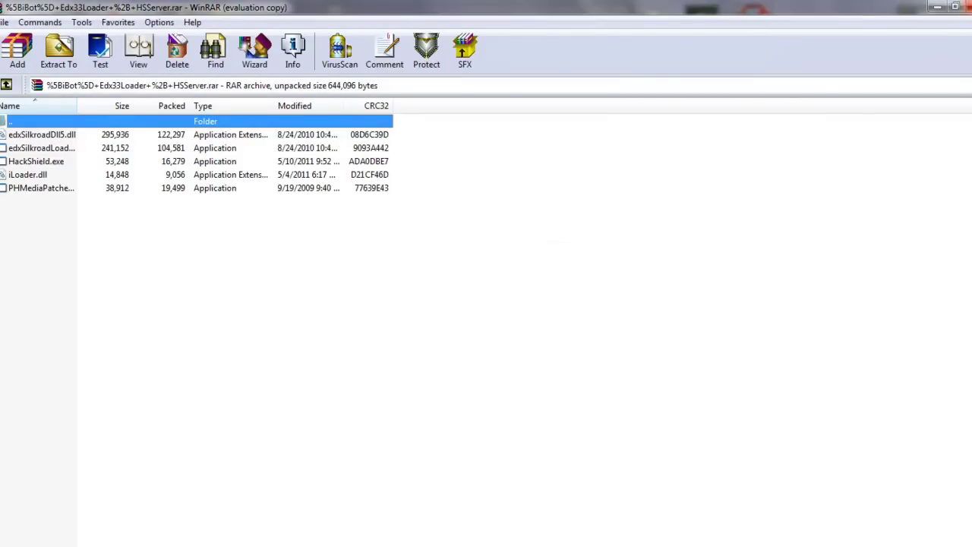
left_click(959, 7)
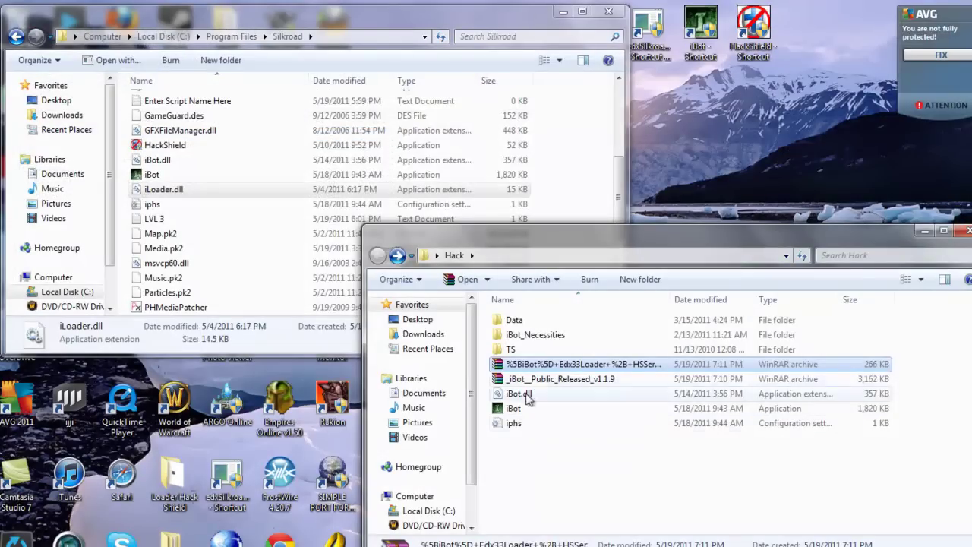
left_click(624, 179)
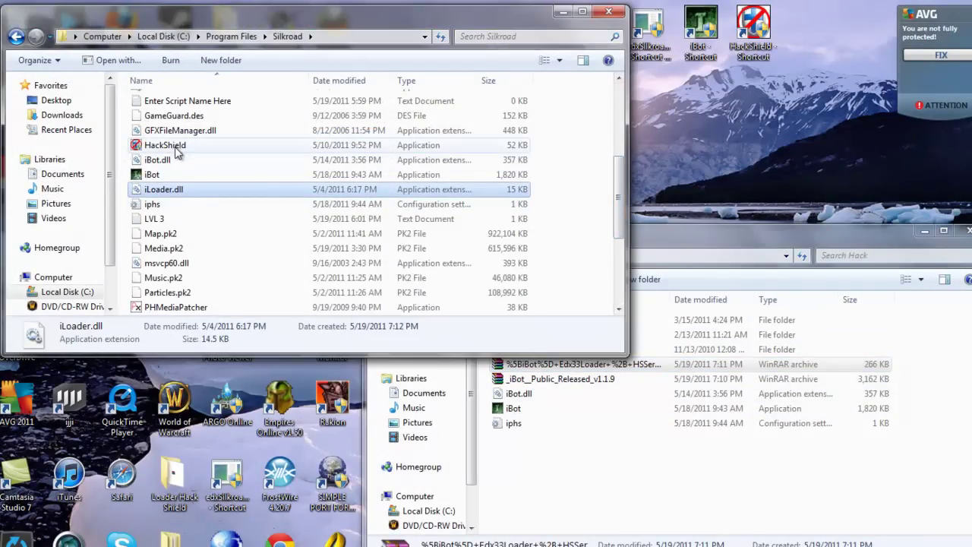
left_click(167, 306)
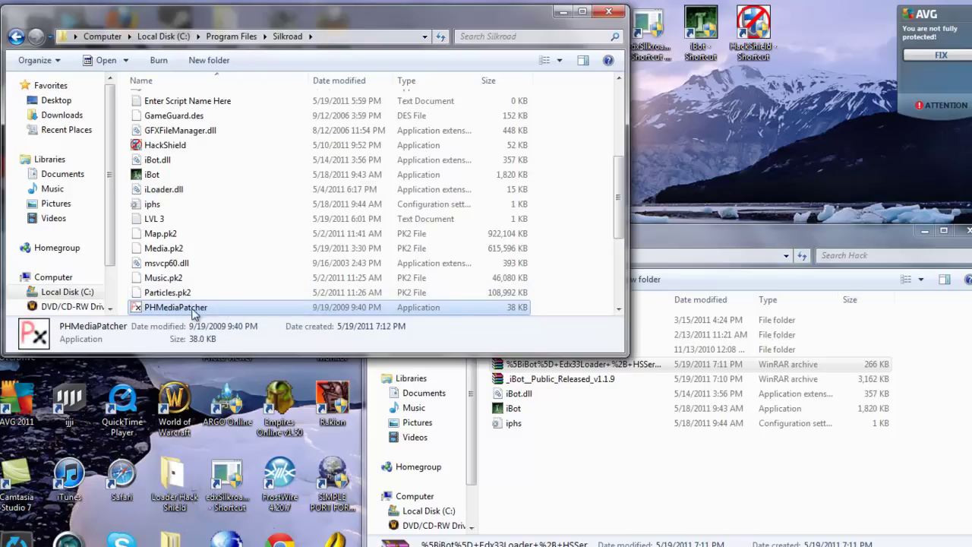
Launch PHMediaPatcher and select custom settings, then close it after it crashes.
double_click(201, 308)
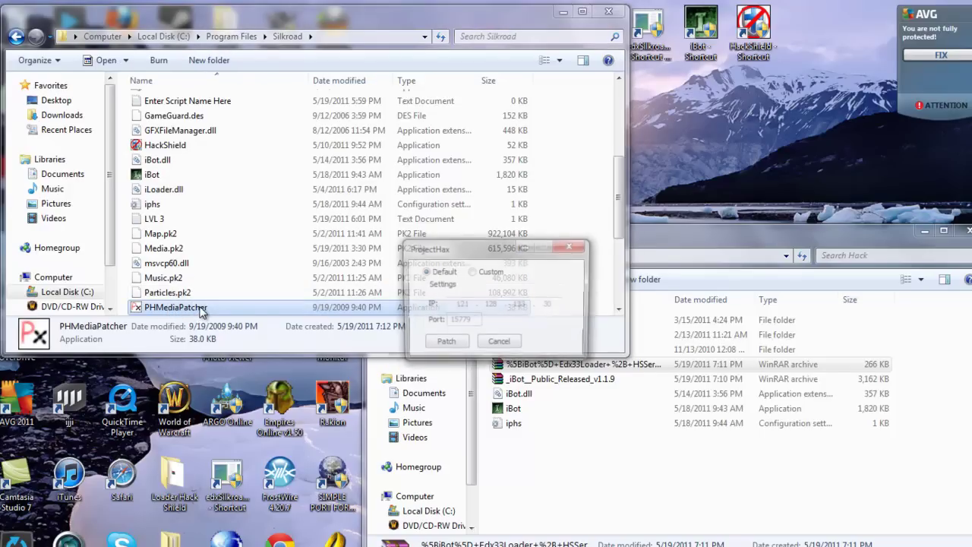
left_click(472, 272)
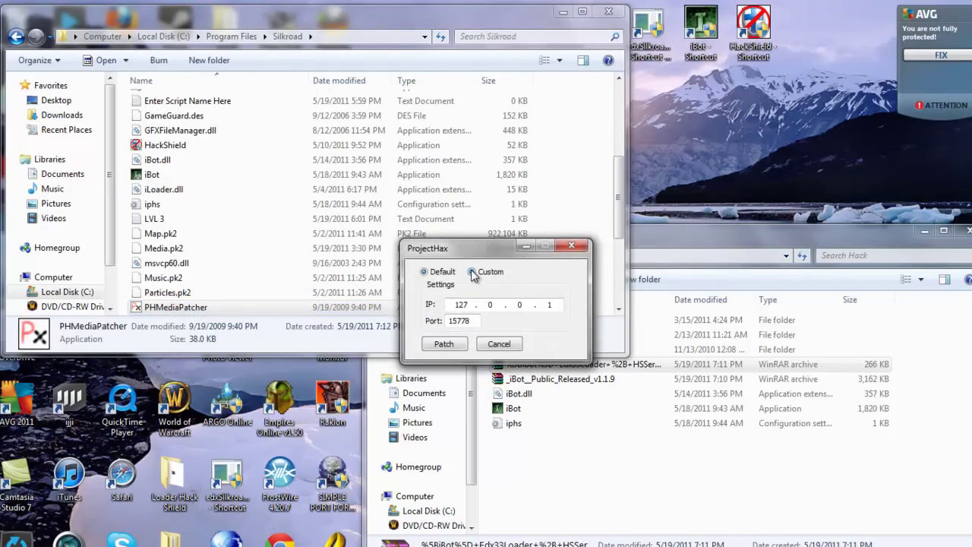
left_click(664, 232)
left_click(619, 182)
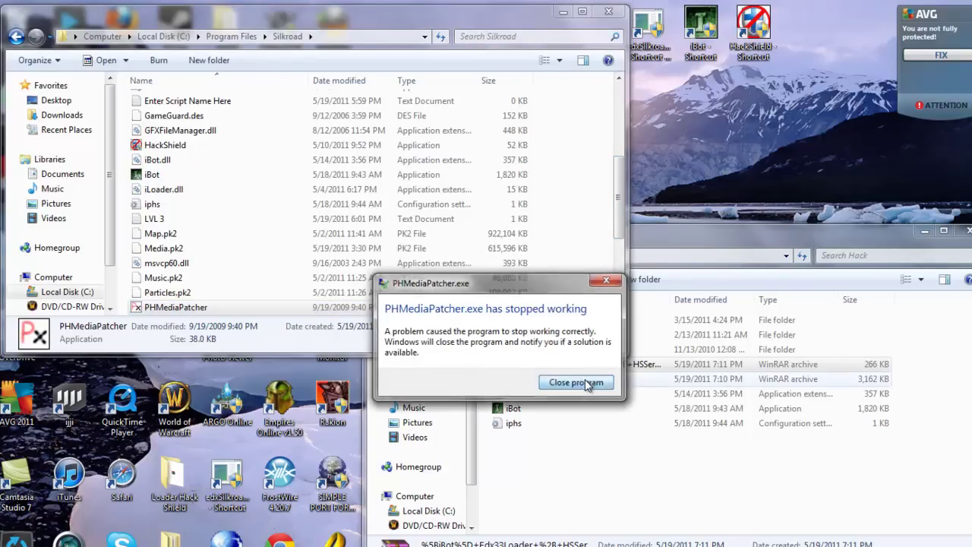
left_click(577, 382)
Rerun PHMediaPatcher as administrator and patch Media.pk2 with custom 127.0.0.1:15778 settings.
right_click(170, 310)
left_click(199, 331)
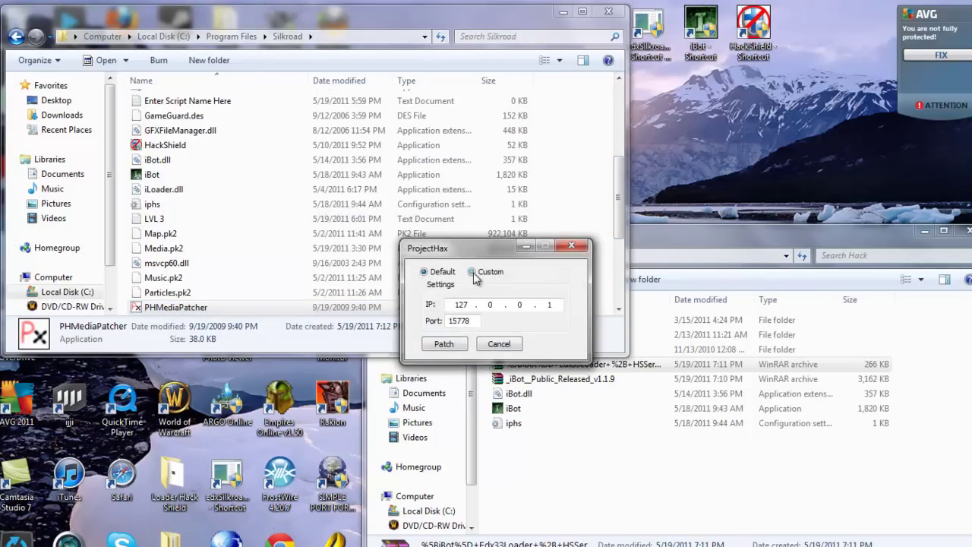
left_click(474, 274)
left_click(448, 344)
left_click(534, 353)
left_click(581, 249)
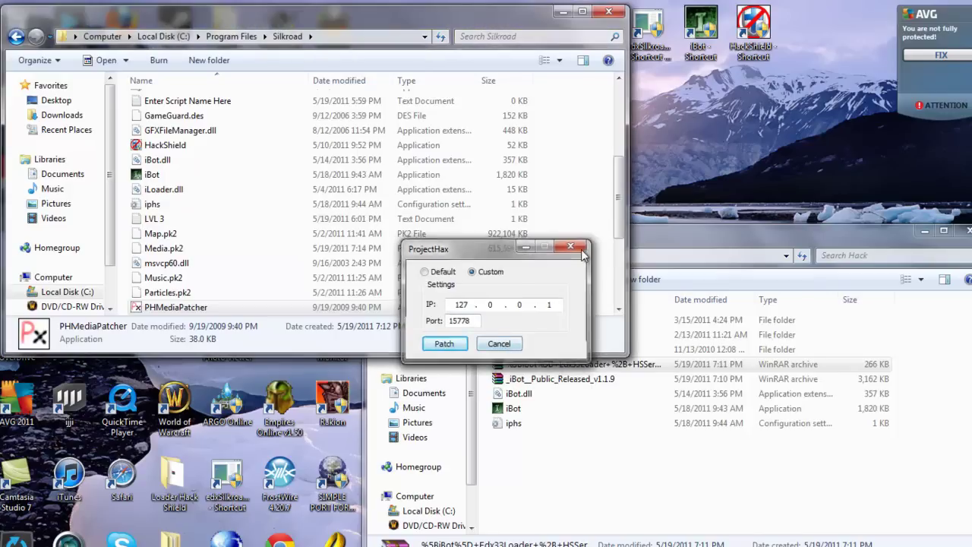
Run HackShield as administrator and launch Silkroad Online from the HS Server.
right_click(202, 151)
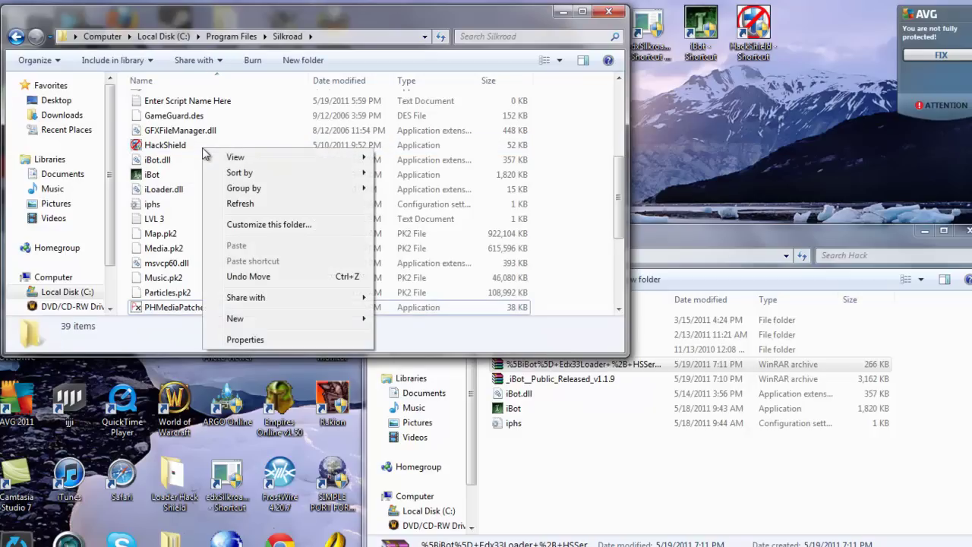
left_click(172, 145)
right_click(174, 146)
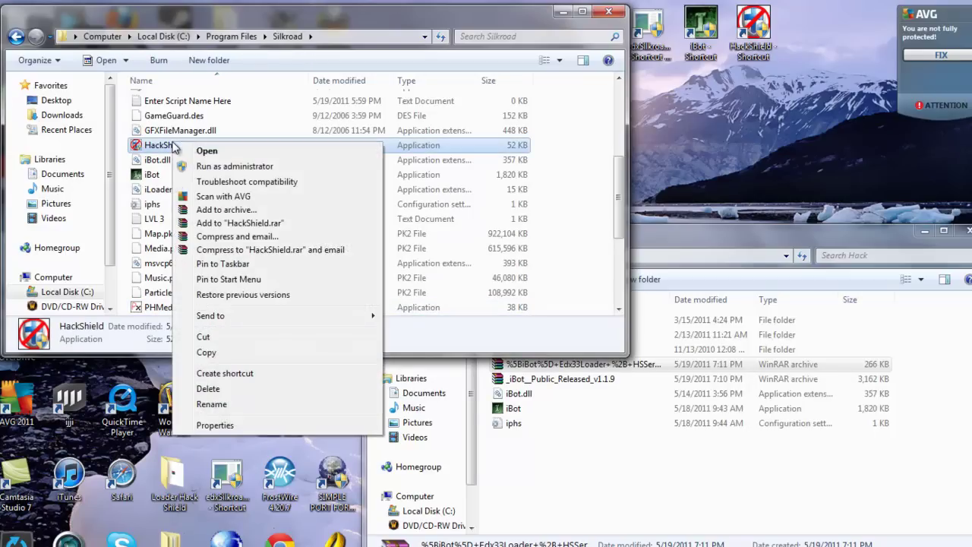
left_click(223, 169)
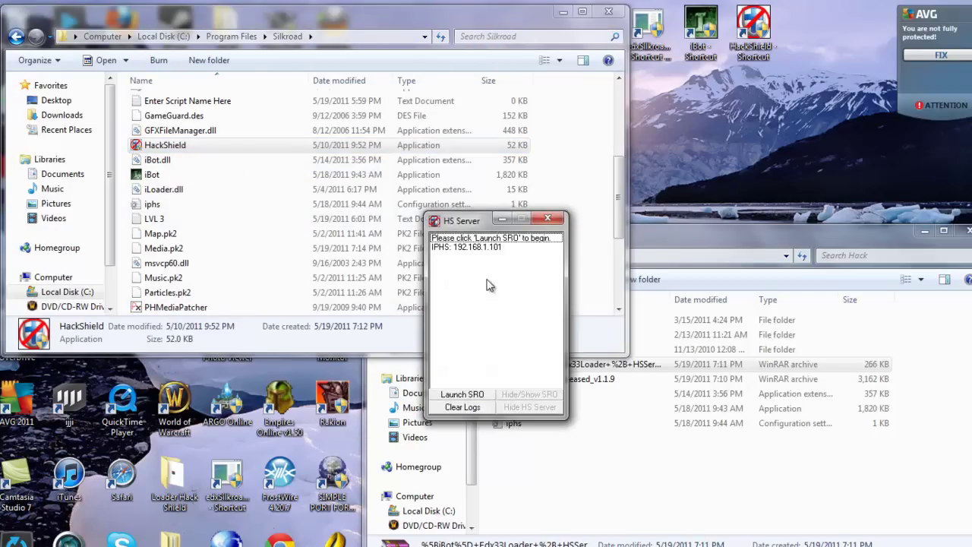
left_click(459, 396)
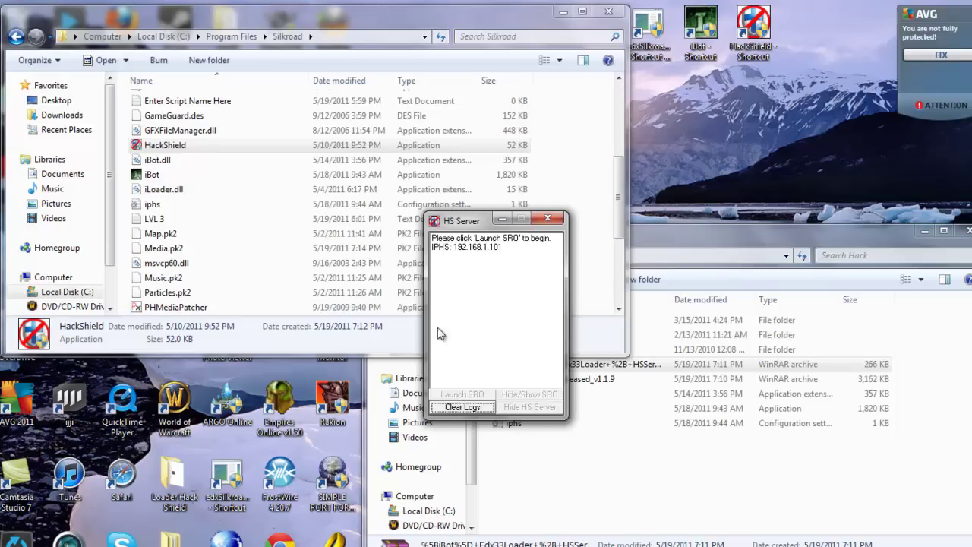
Close both folder windows, move the HS Server log aside, and hide the SRO client.
left_click(965, 230)
left_click(608, 12)
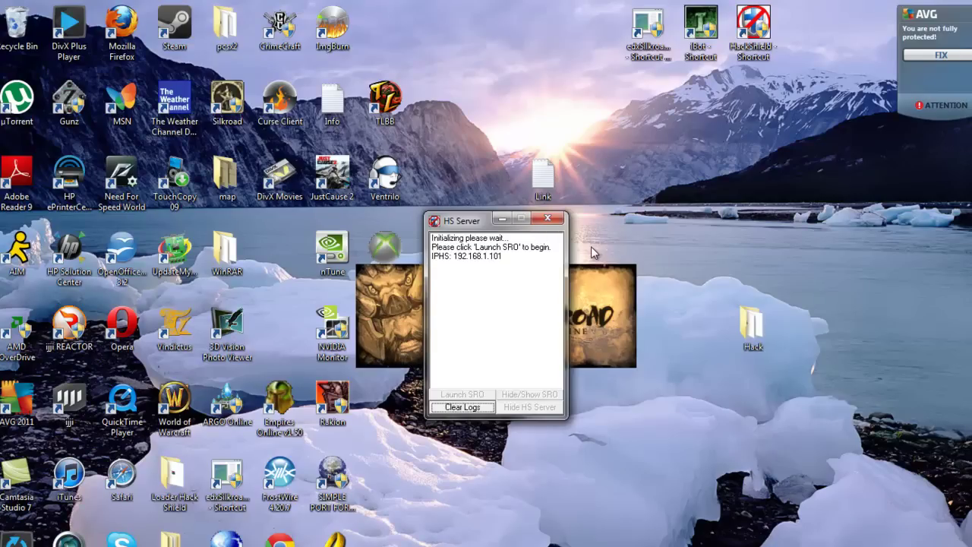
left_click_drag(471, 222, 878, 282)
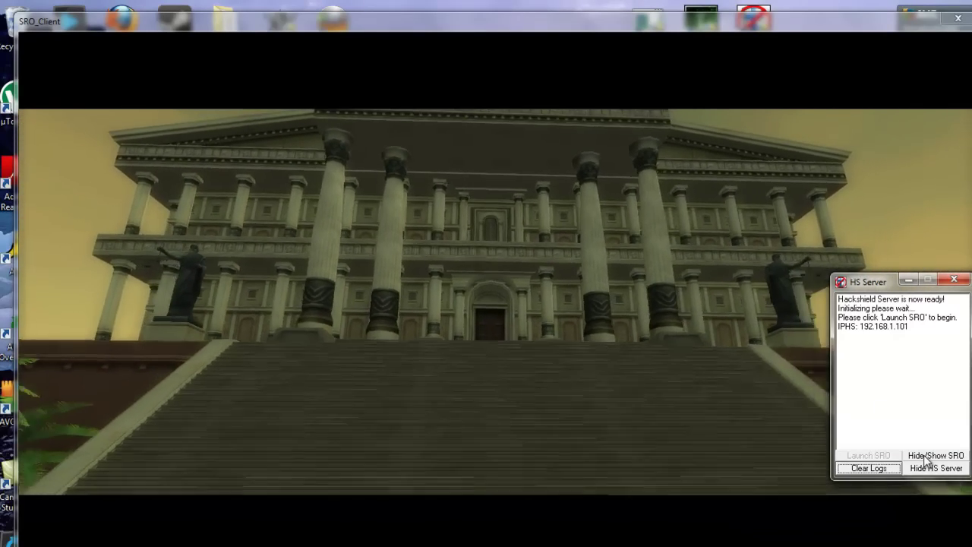
left_click(926, 459)
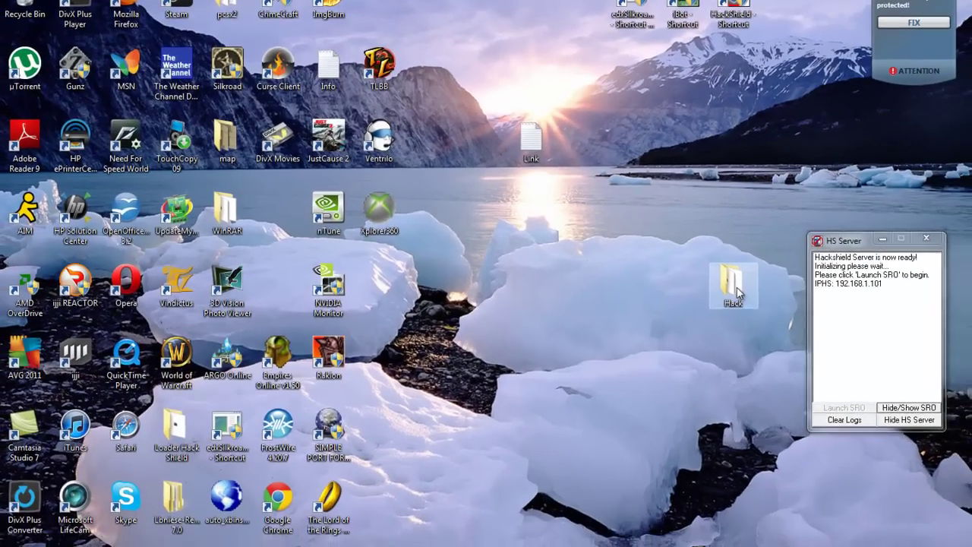
Run iBot from Hack as administrator, declining donation and allowing firewall access, then close Hack.
double_click(752, 325)
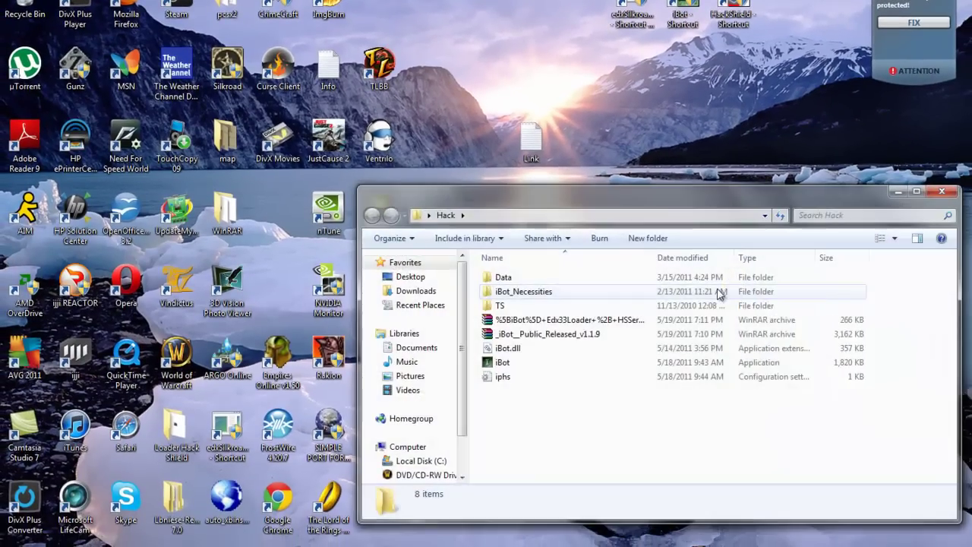
right_click(516, 370)
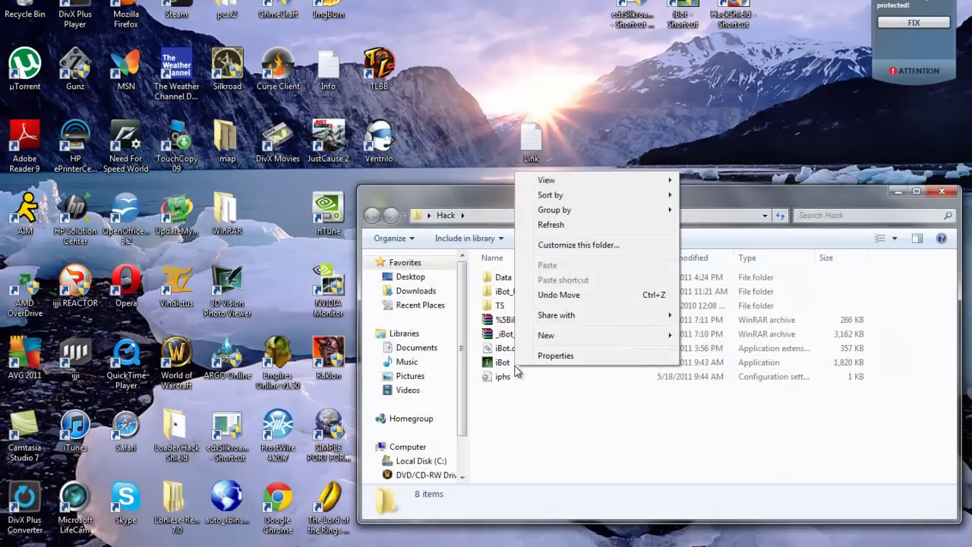
left_click(515, 366)
right_click(507, 366)
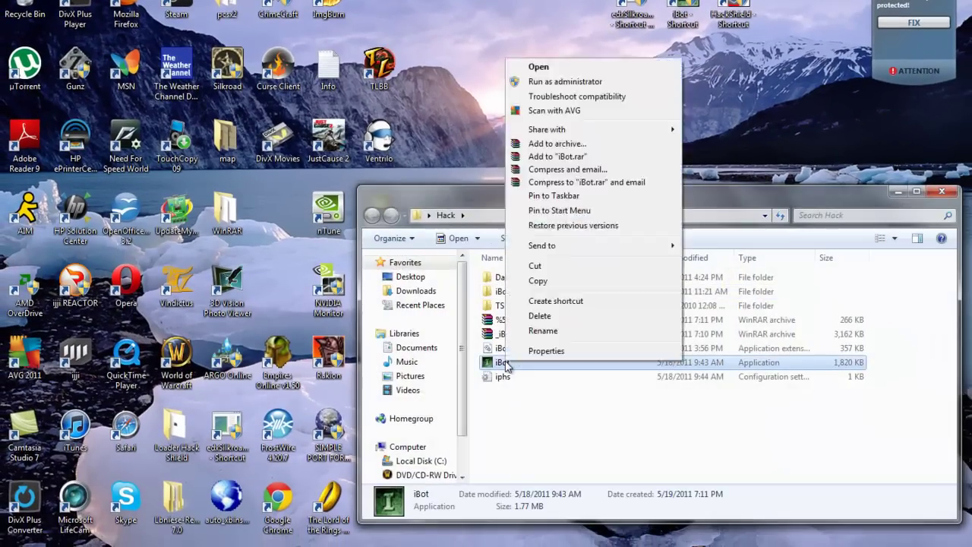
left_click(571, 82)
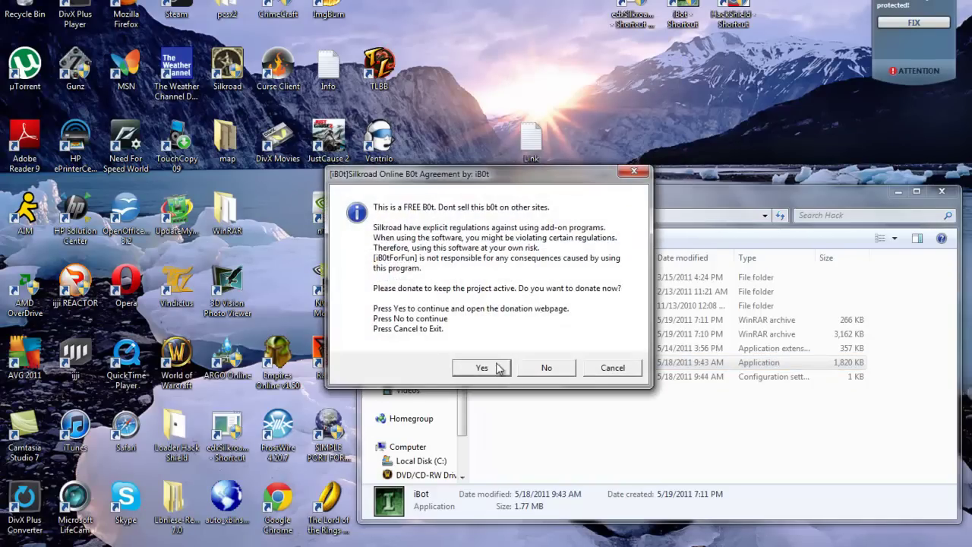
left_click(534, 370)
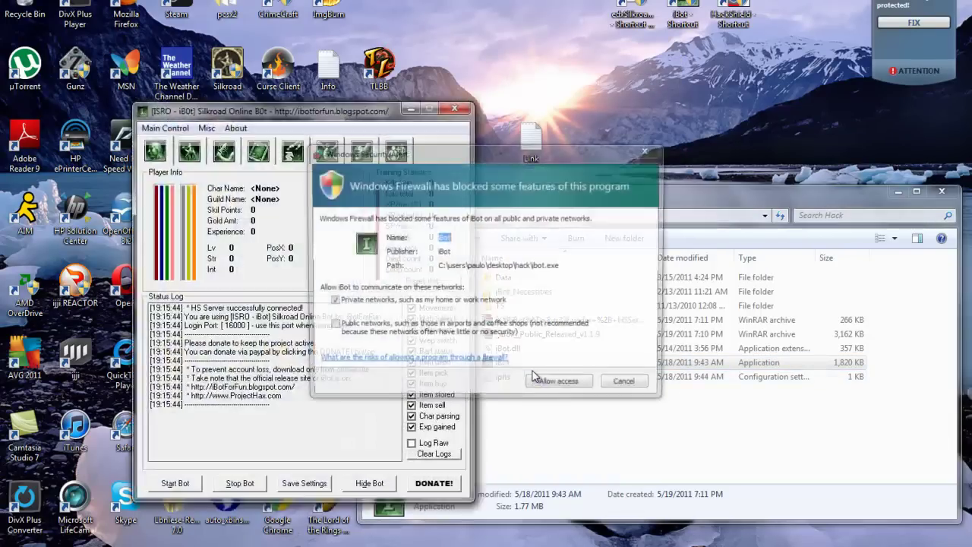
left_click(560, 386)
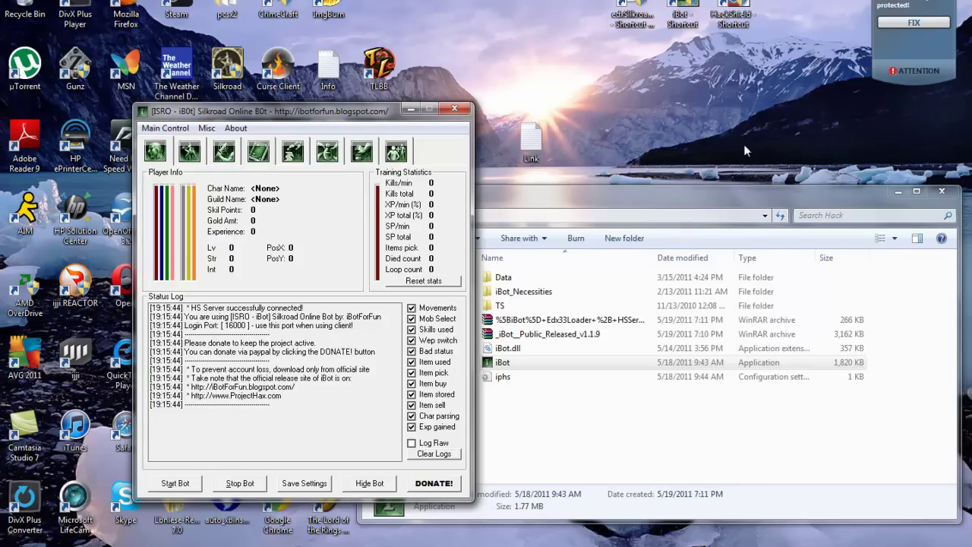
left_click(828, 197)
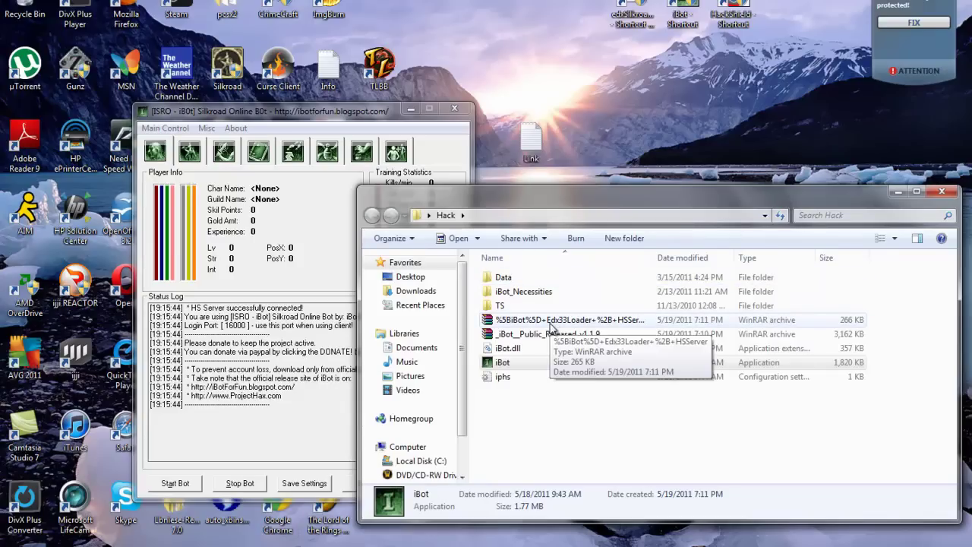
left_click(942, 191)
Open C:\Program Files\Silkroad and run edxSilkroadLoader5 as administrator.
key("super")
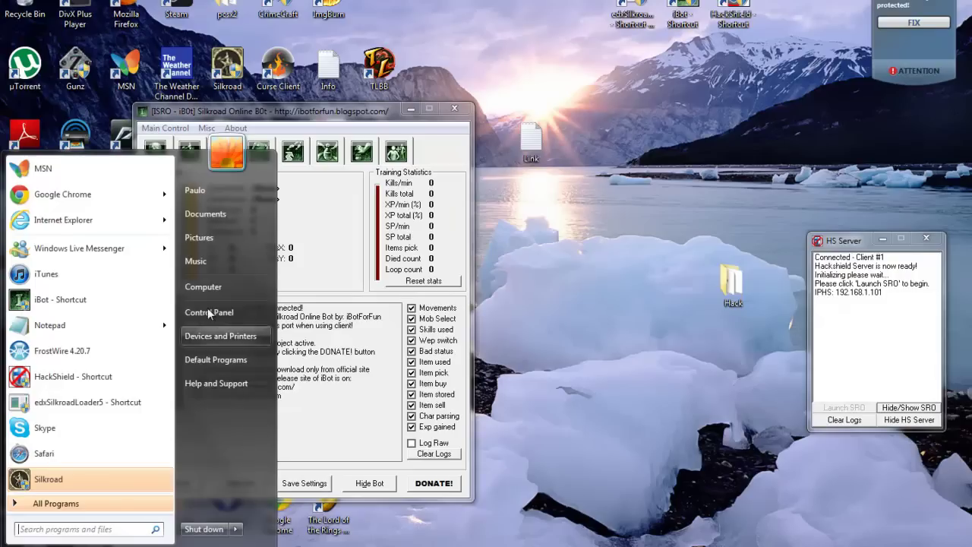
left_click(208, 294)
double_click(547, 303)
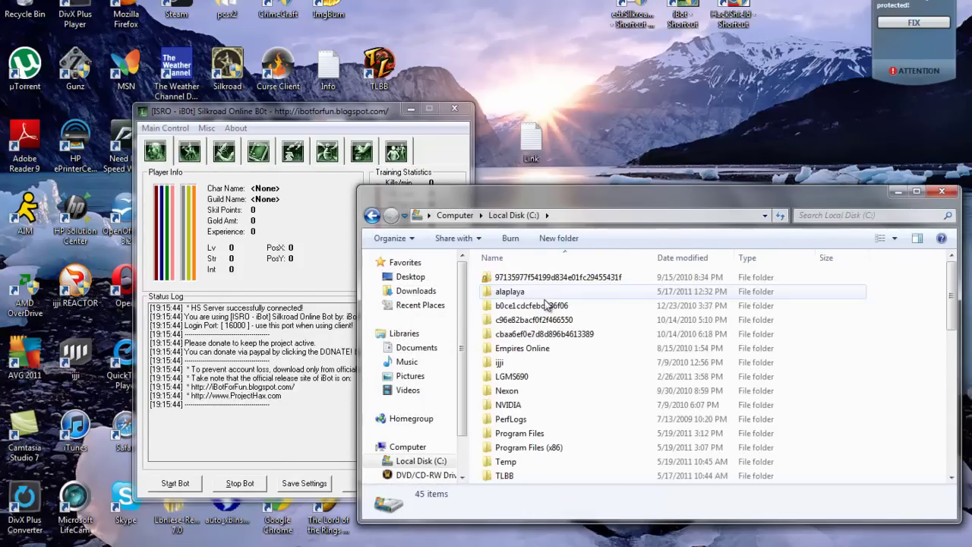
double_click(505, 429)
scroll(541, 412, "down", 4)
scroll(541, 413, "down", 2)
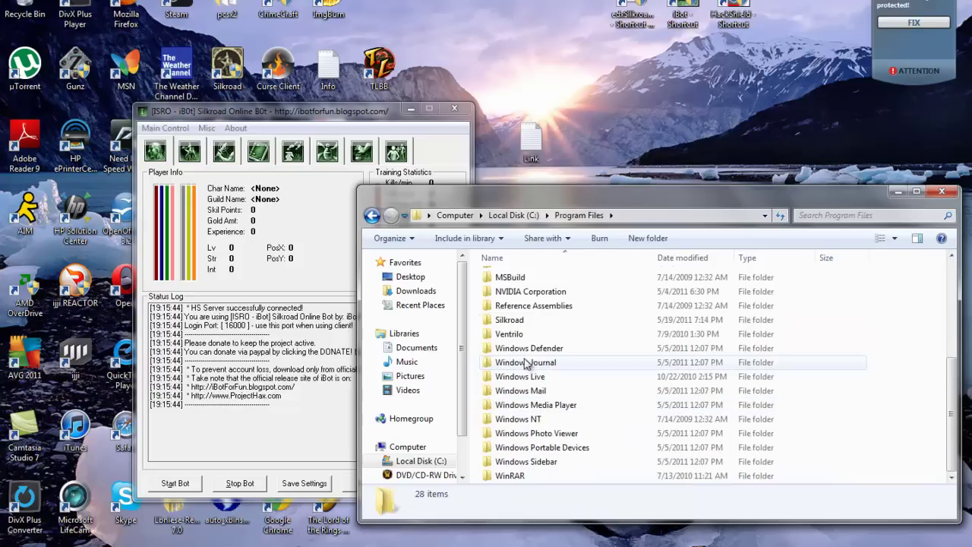
double_click(524, 320)
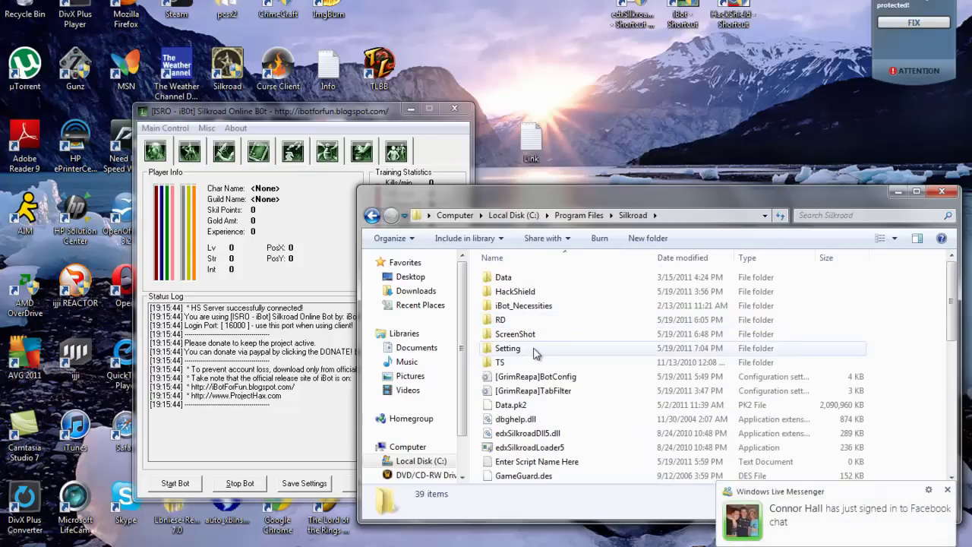
scroll(532, 343, "down", 2)
left_click(534, 364)
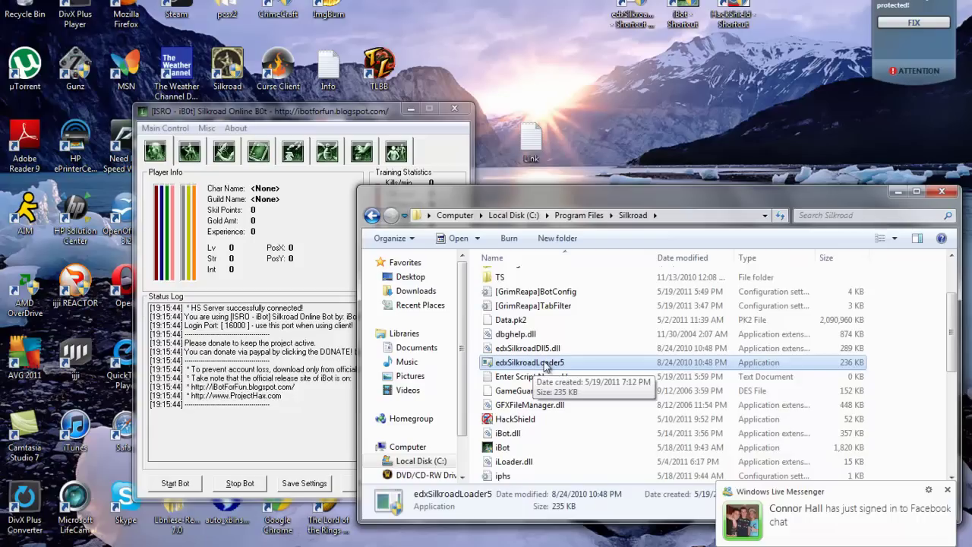
right_click(545, 367)
left_click(593, 98)
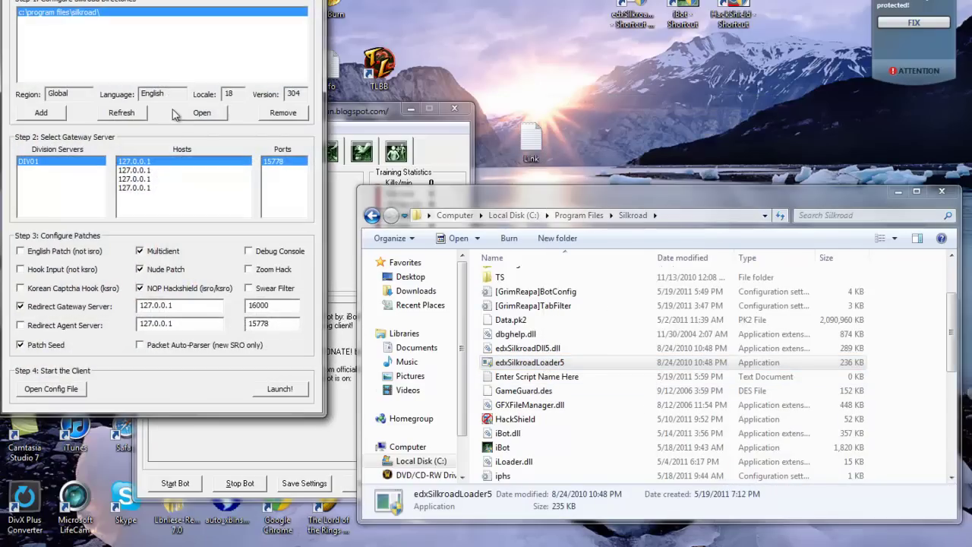
Add SRO_Client to the loader, confirm ports 16000 and 15778, and launch the client.
left_click(55, 118)
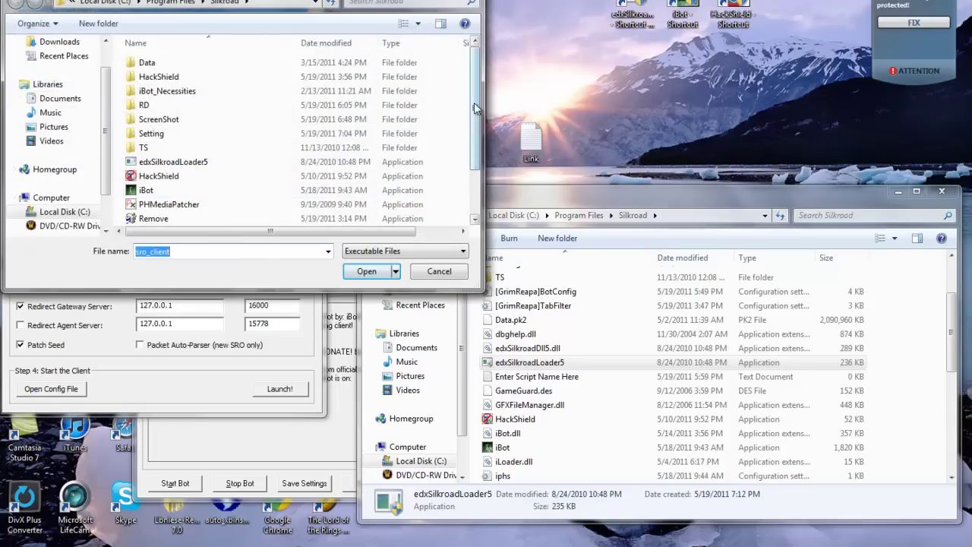
scroll(168, 205, "down", 2)
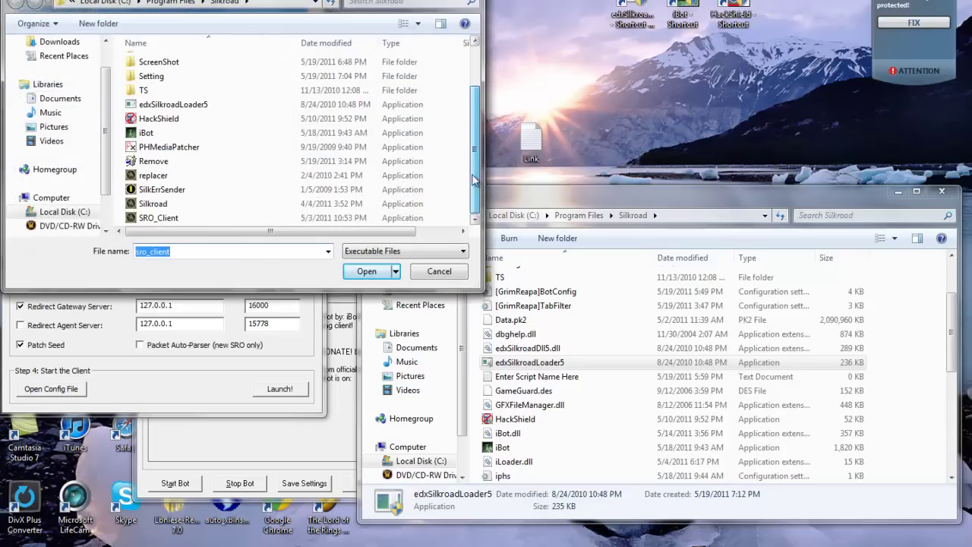
left_click(163, 217)
double_click(163, 218)
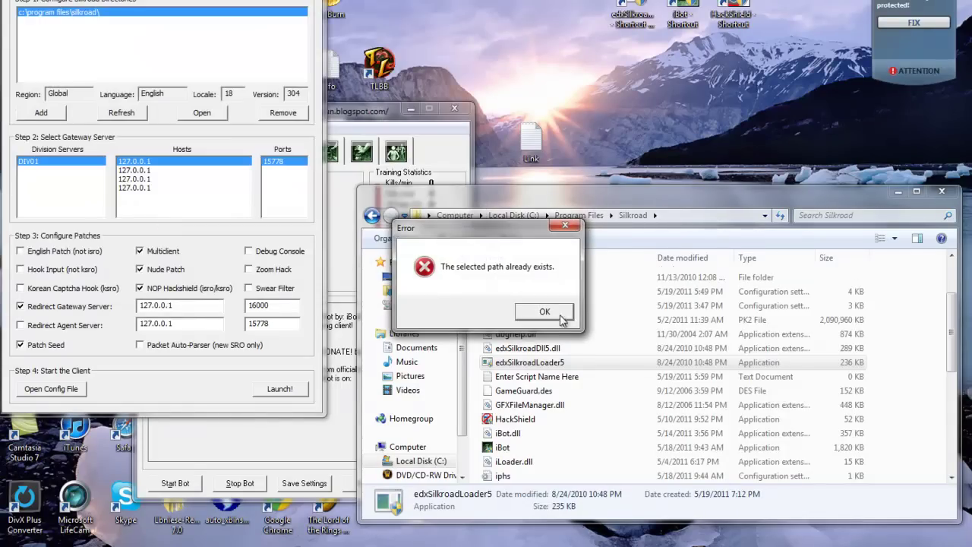
left_click(614, 312)
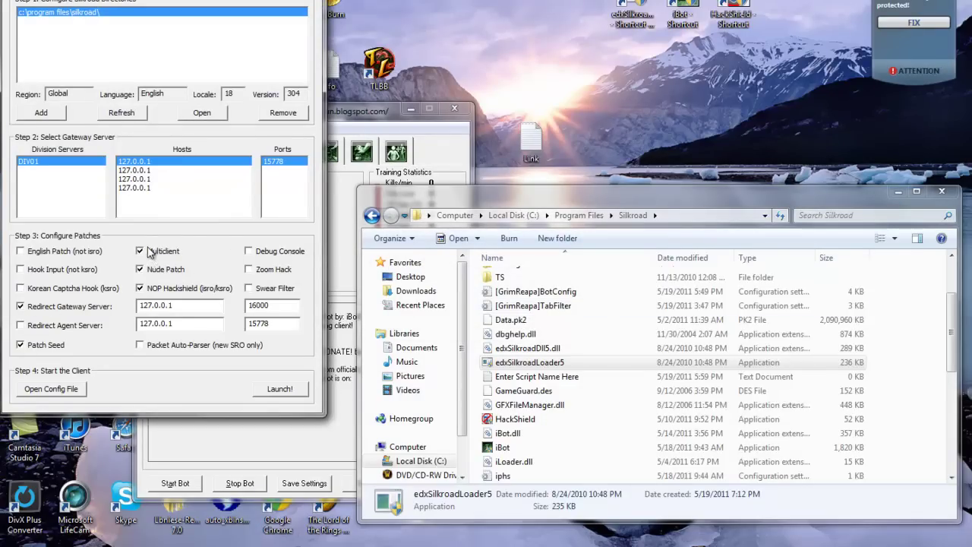
double_click(280, 305)
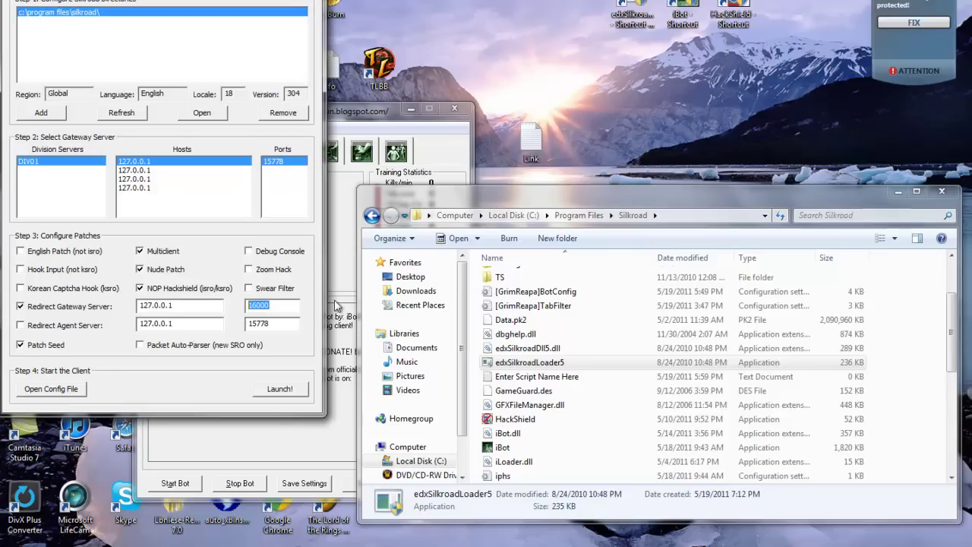
double_click(290, 323)
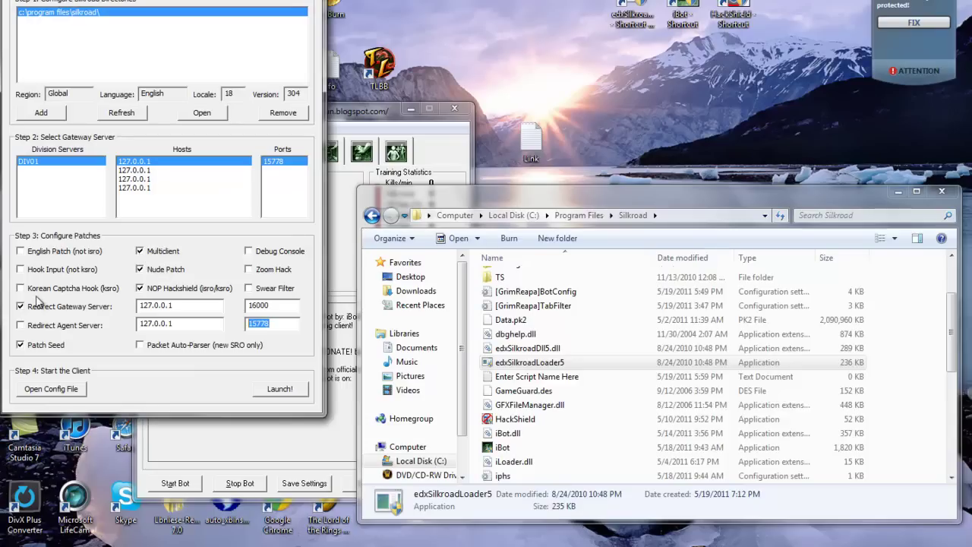
left_click(273, 390)
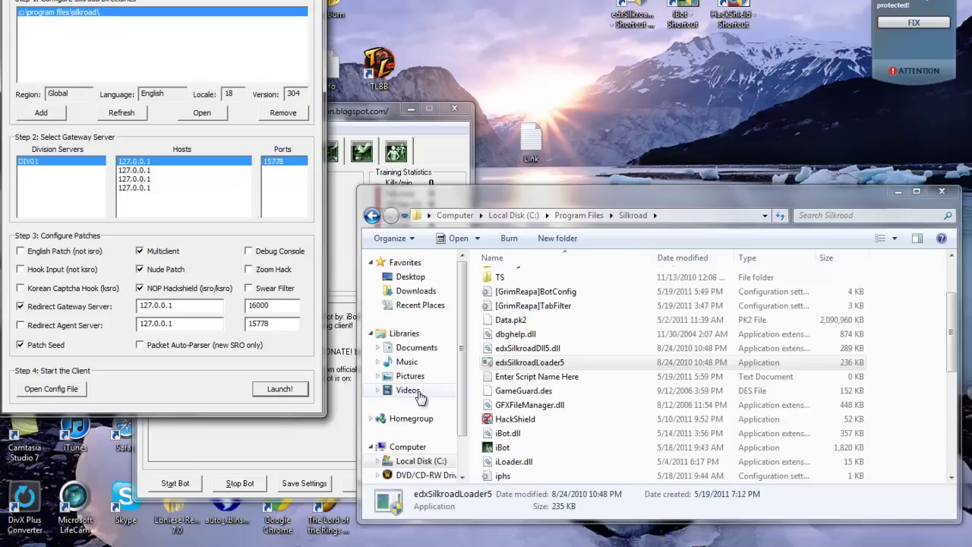
Log in with the account ID and password and start the level 11 character.
left_click(943, 194)
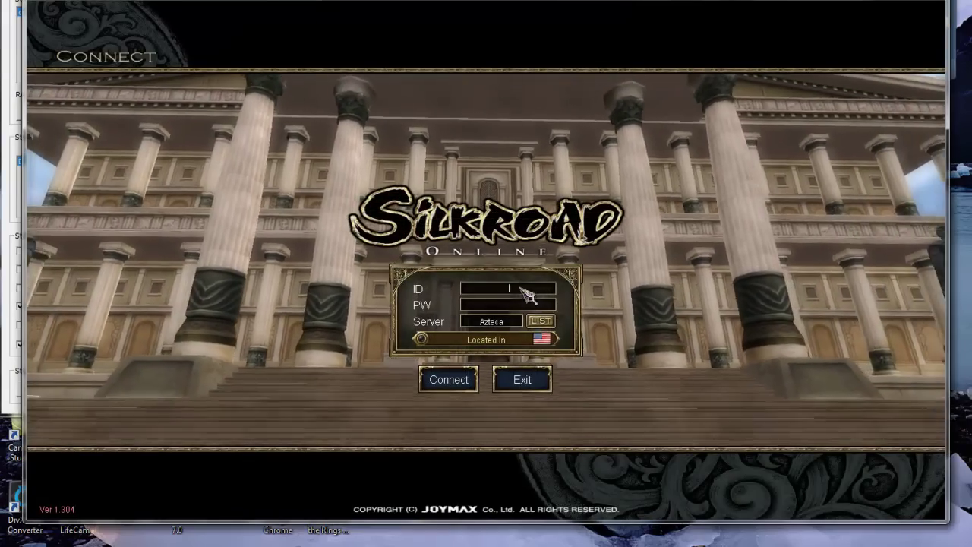
type("sss04004823")
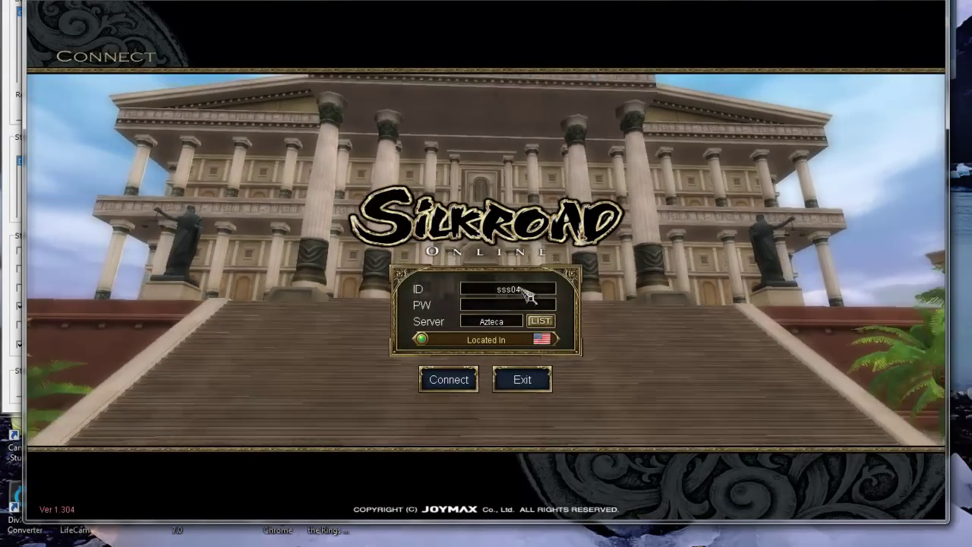
key("Tab")
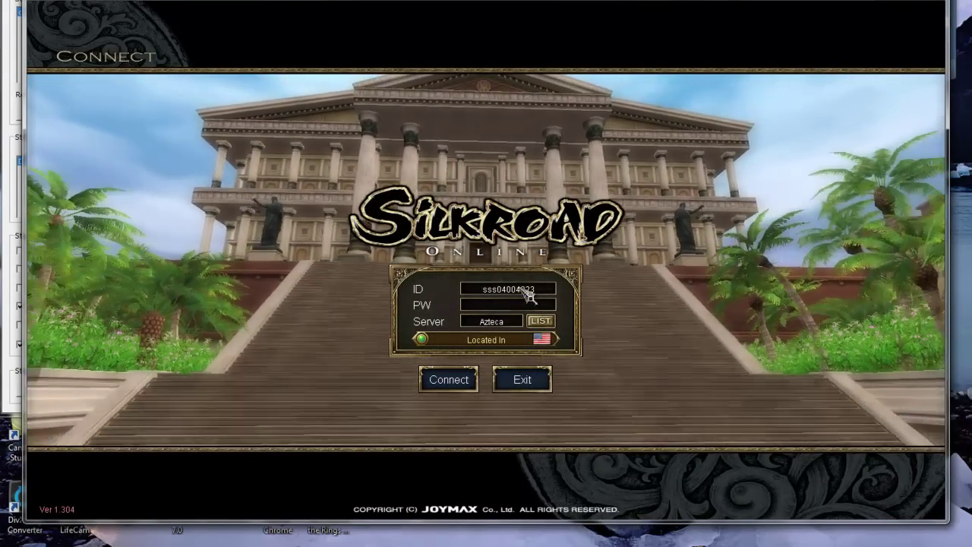
type("*********")
key("Return")
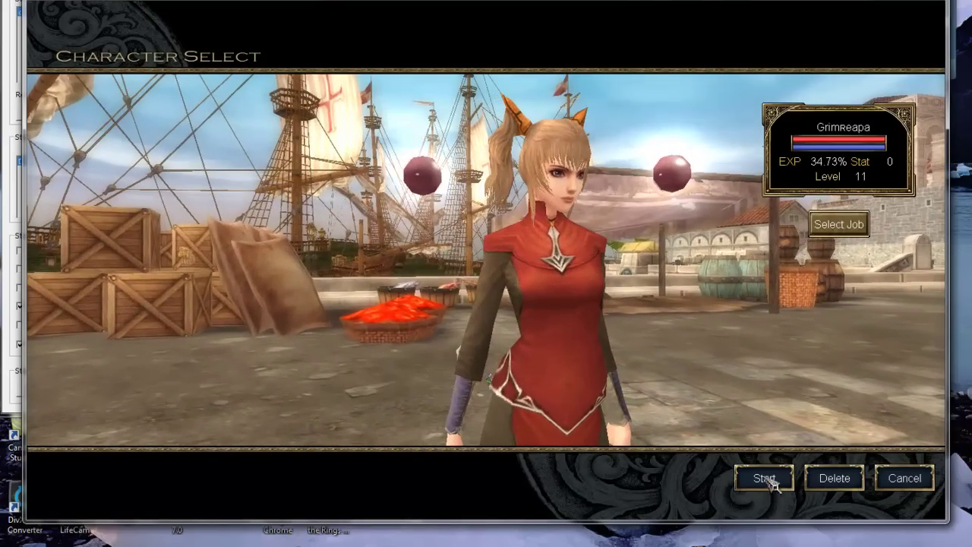
left_click(766, 479)
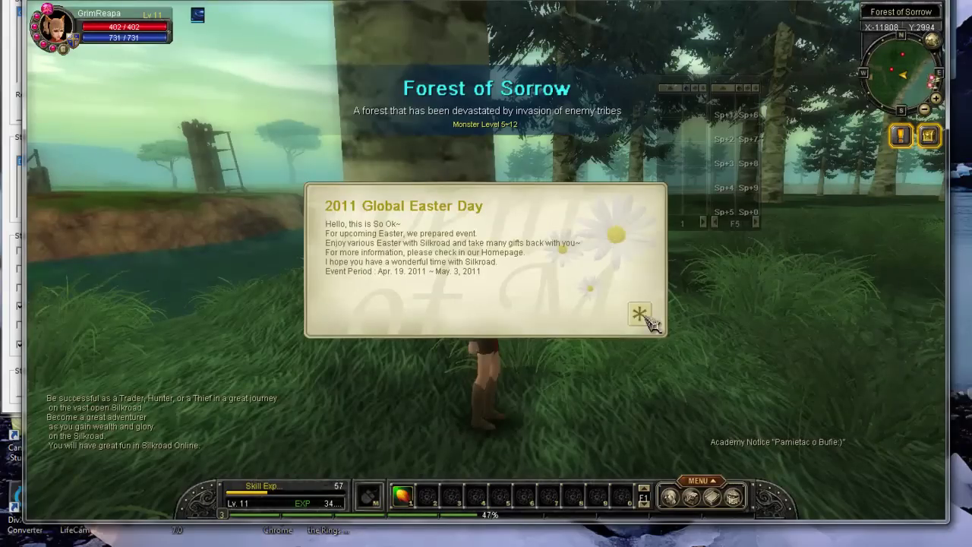
left_click(638, 313)
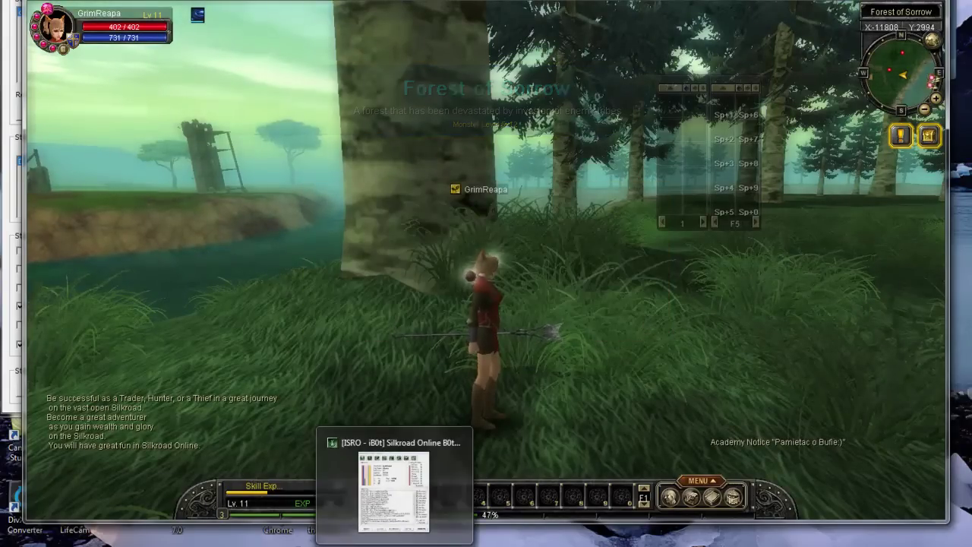
Bring iBot forward, view Login Type, then return to Player Info showing Lv 11 and 31770 gold.
left_click(410, 532)
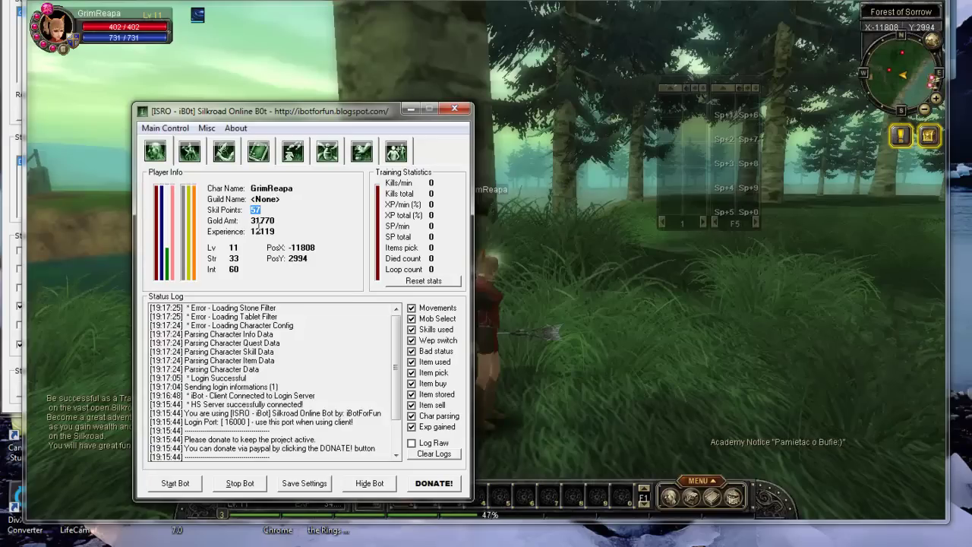
left_click(190, 153)
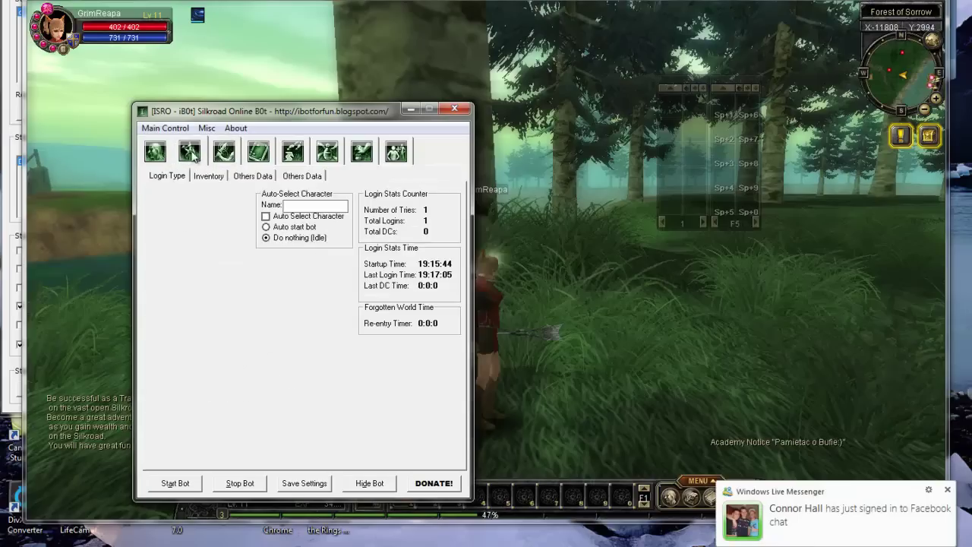
left_click(192, 153)
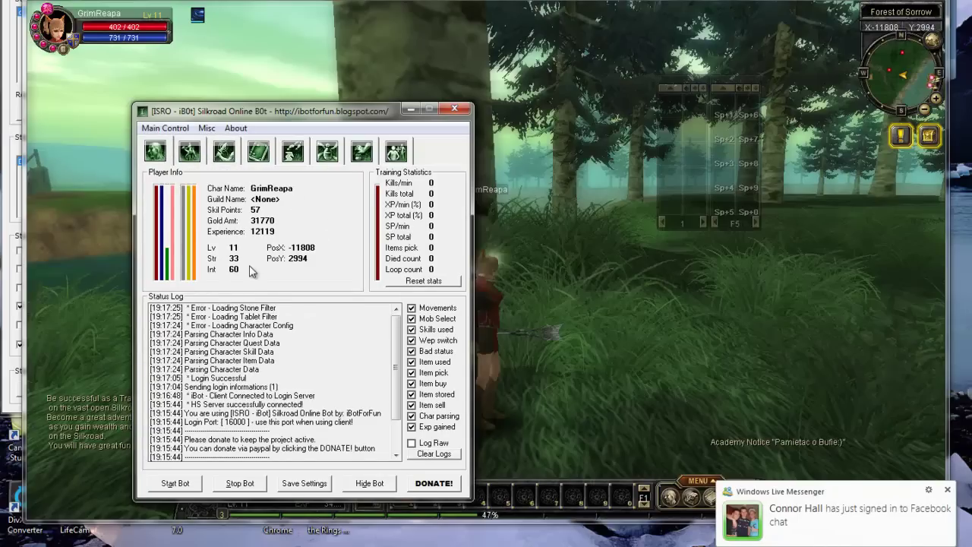